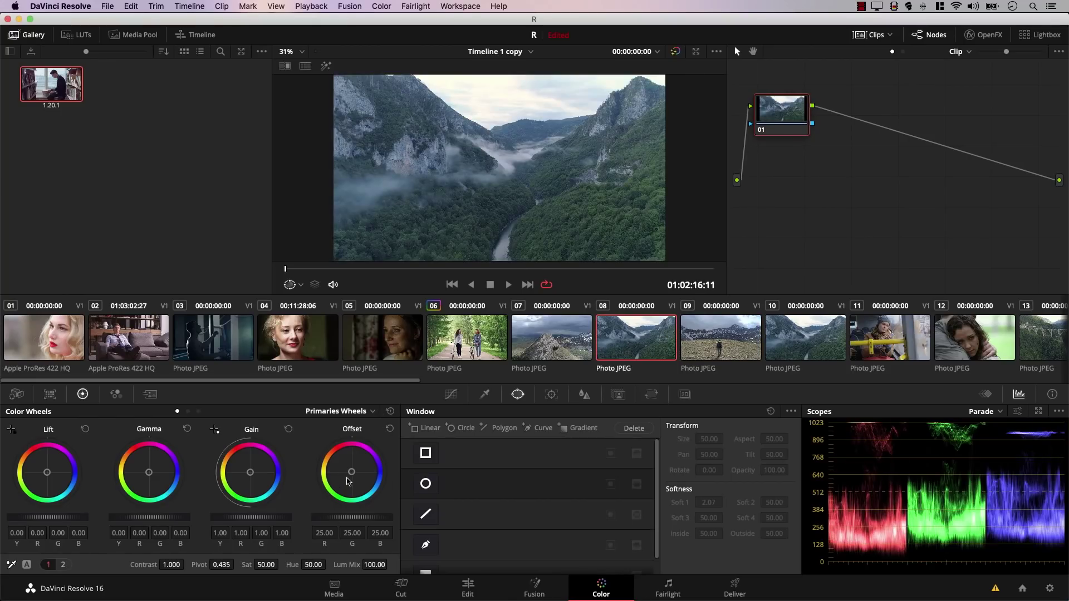
# Tint clip 08 warm orange with Offset at R 45.00, G 20.95, B 4.08, and lower its Lift to -0.07.
pyautogui.moveTo(348, 481); pyautogui.dragTo(341, 458)
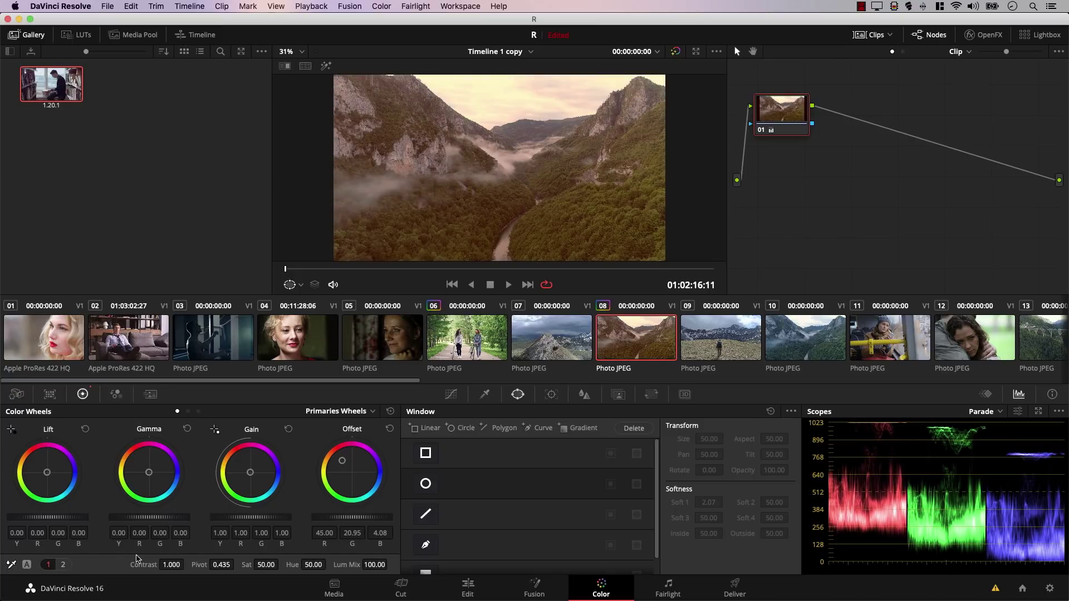
pyautogui.moveTo(42, 518); pyautogui.dragTo(30, 522)
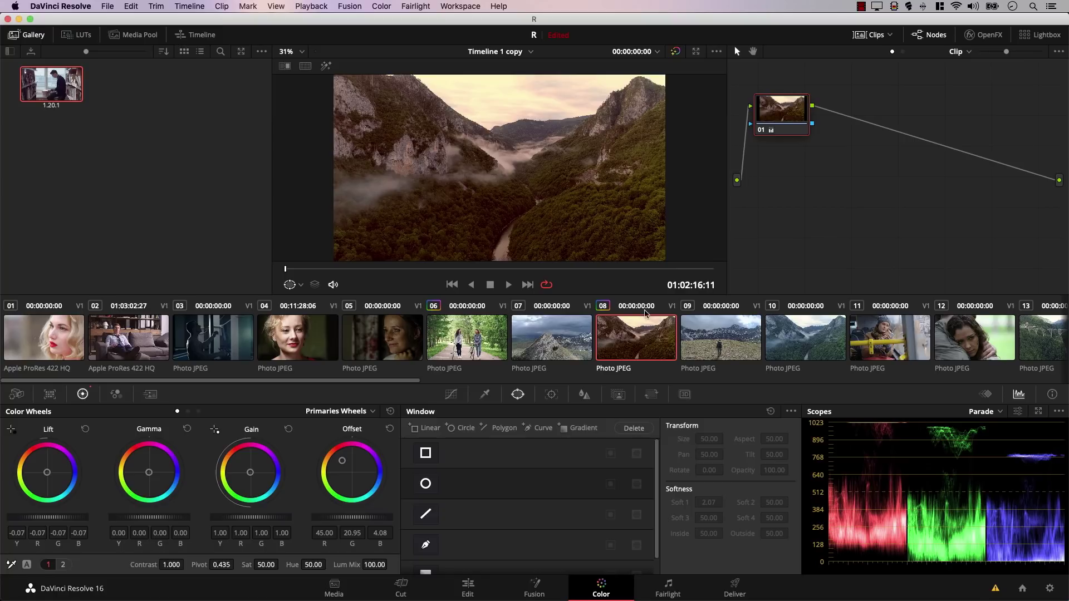
# Apply the grade from one clip prior to clip 09 and compare it with clip 08.
pyautogui.click(739, 344)
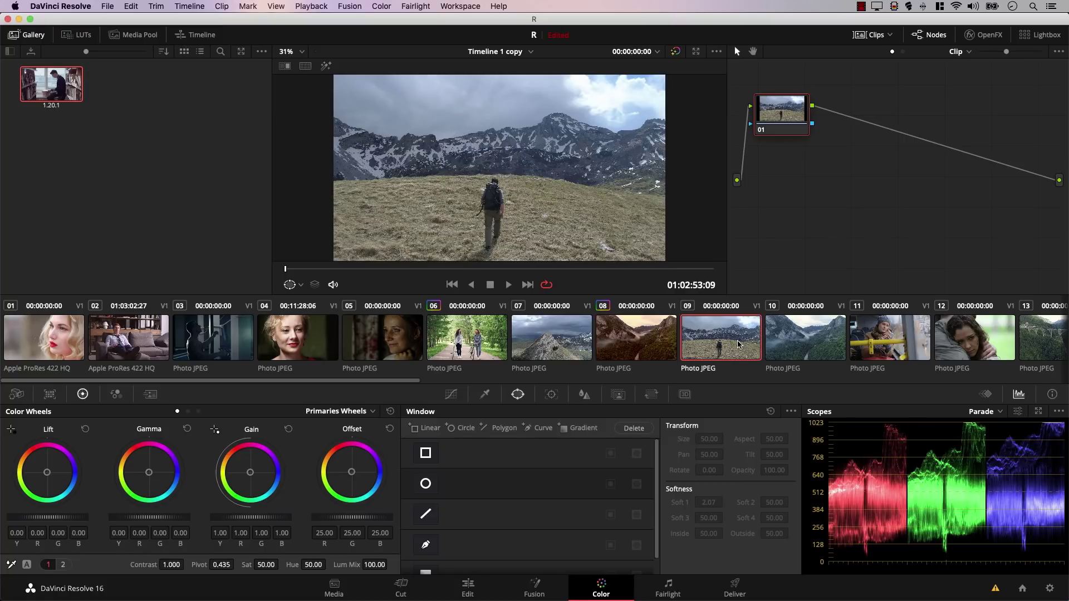
pyautogui.click(393, 7)
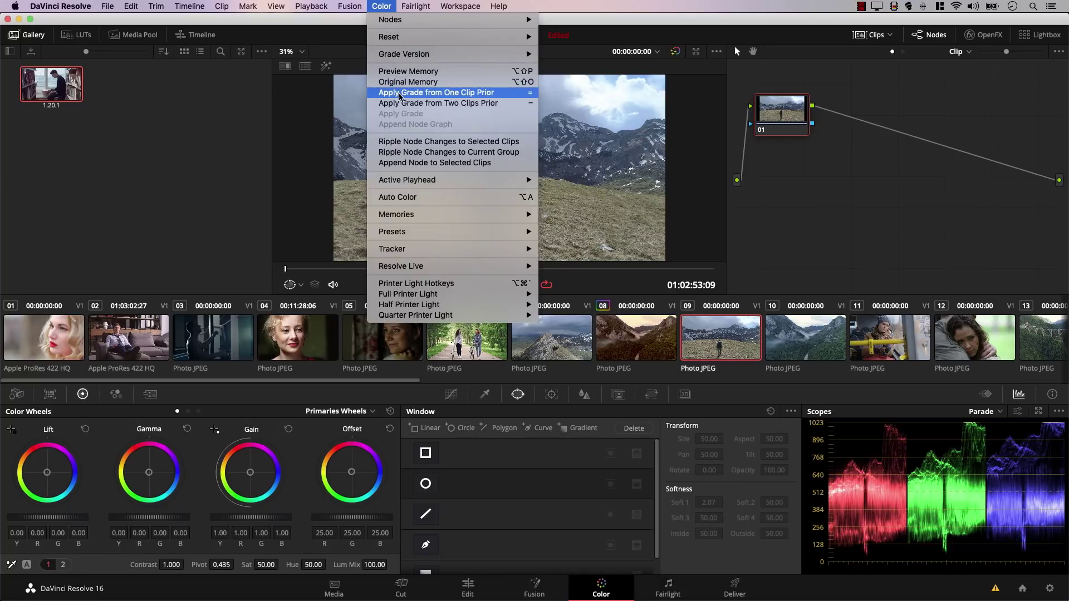
pyautogui.click(523, 97)
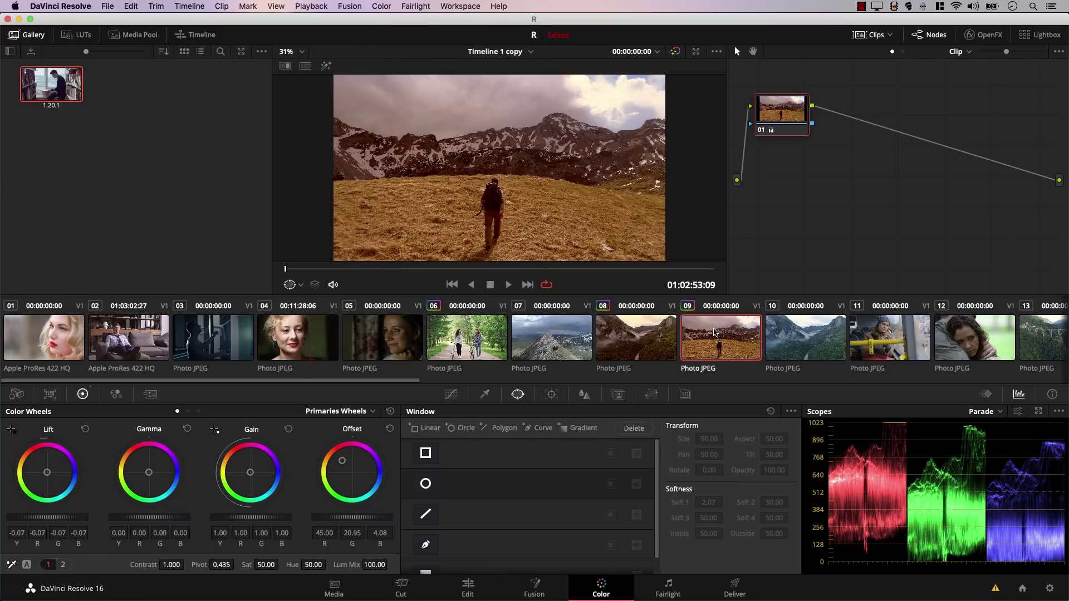
pyautogui.click(623, 345)
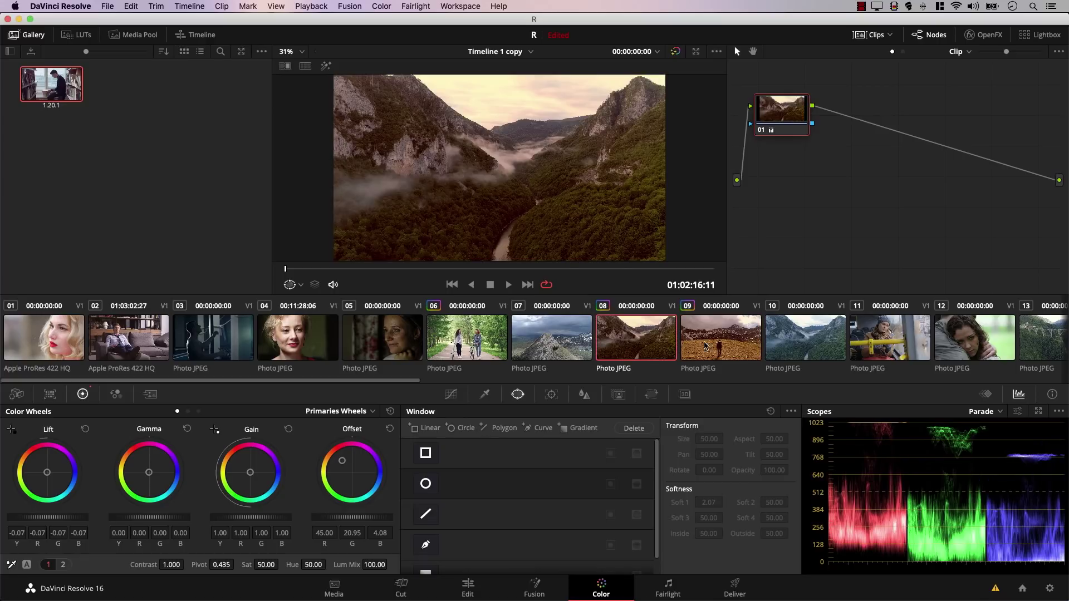
pyautogui.click(705, 346)
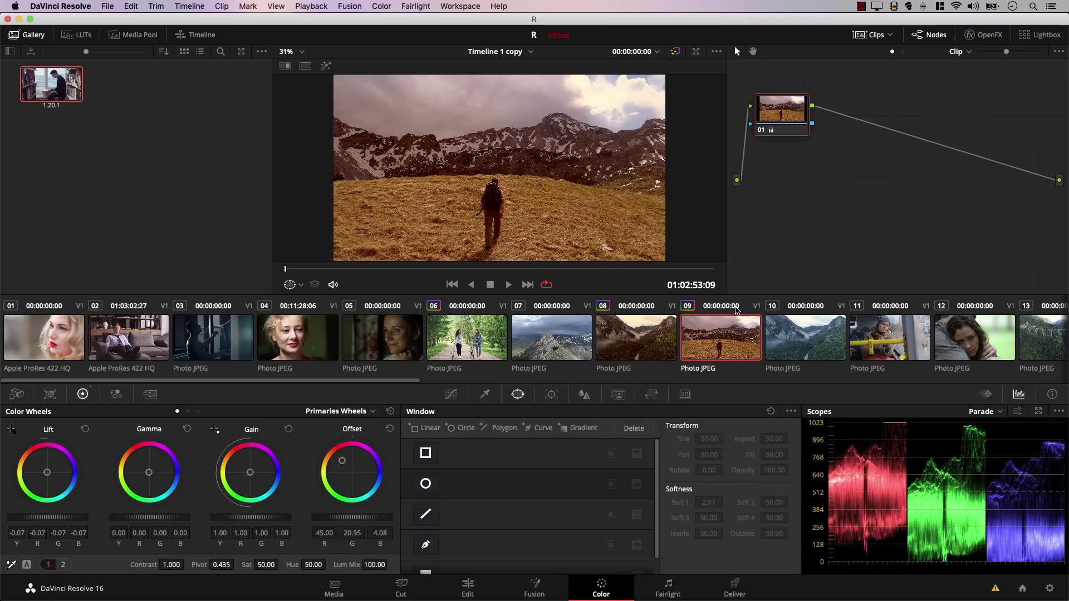
# Tint clip 07 strongly blue with Offset at about R -4.6, G 29.8, B 61.9.
pyautogui.click(559, 348)
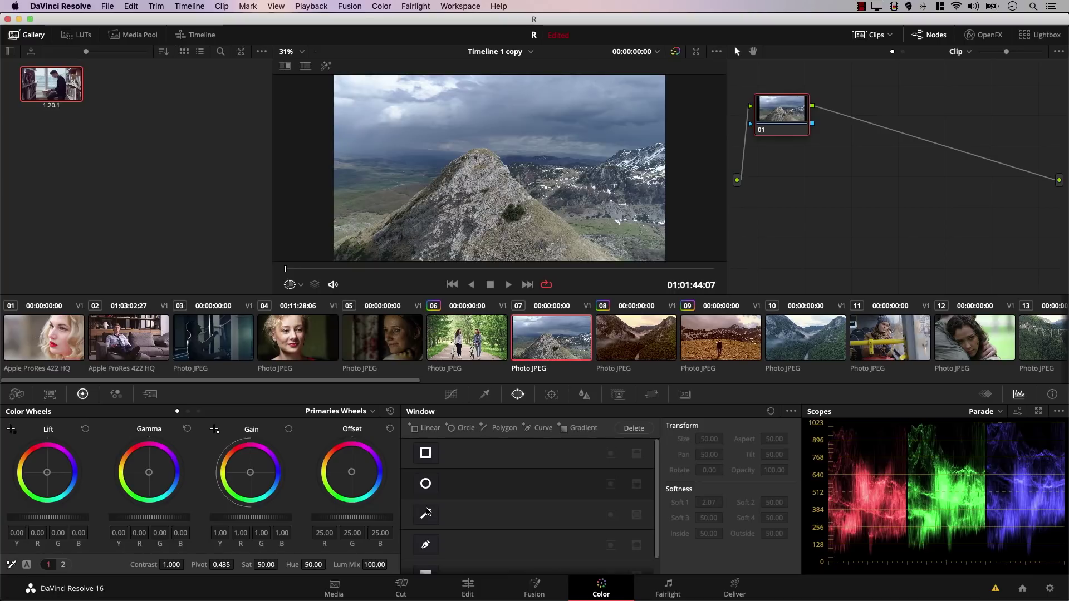
pyautogui.moveTo(352, 472); pyautogui.dragTo(369, 488)
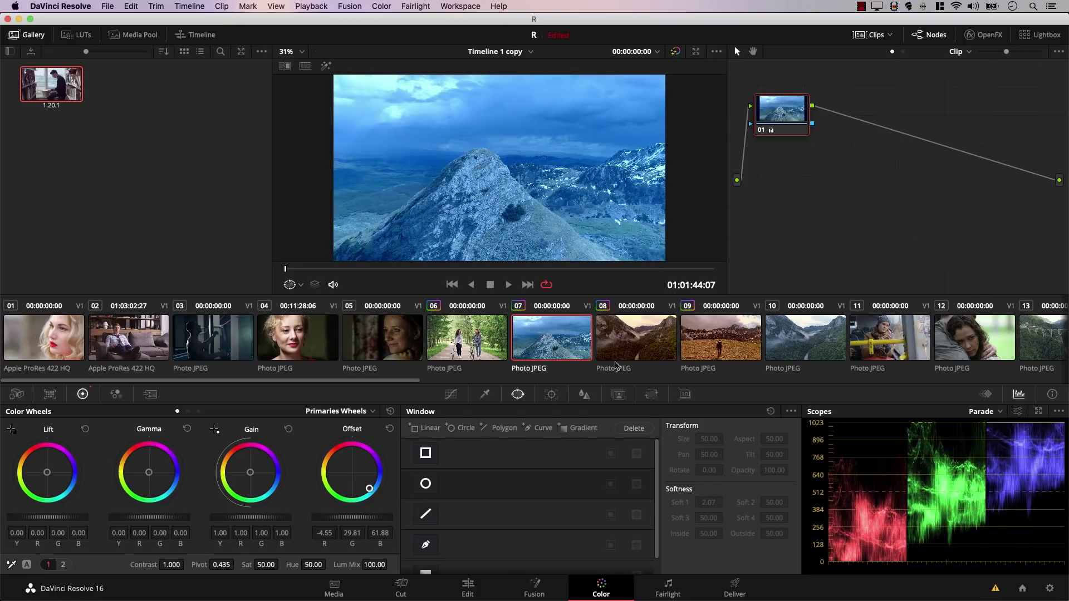
# Apply the grade from two clips prior to clip 09 and check it against clips 08 and 07.
pyautogui.click(715, 344)
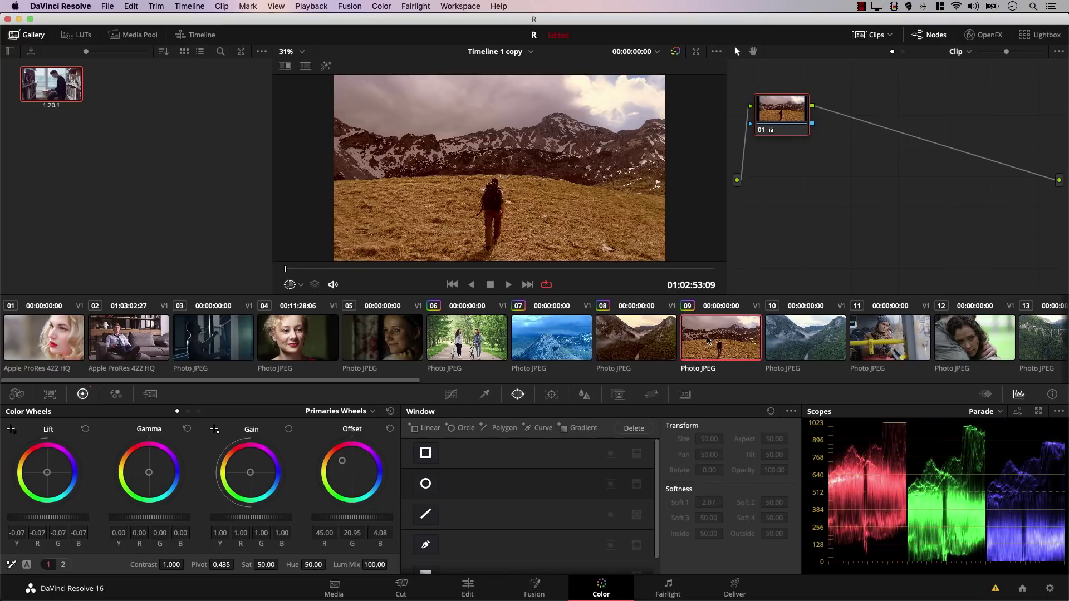
pyautogui.click(381, 7)
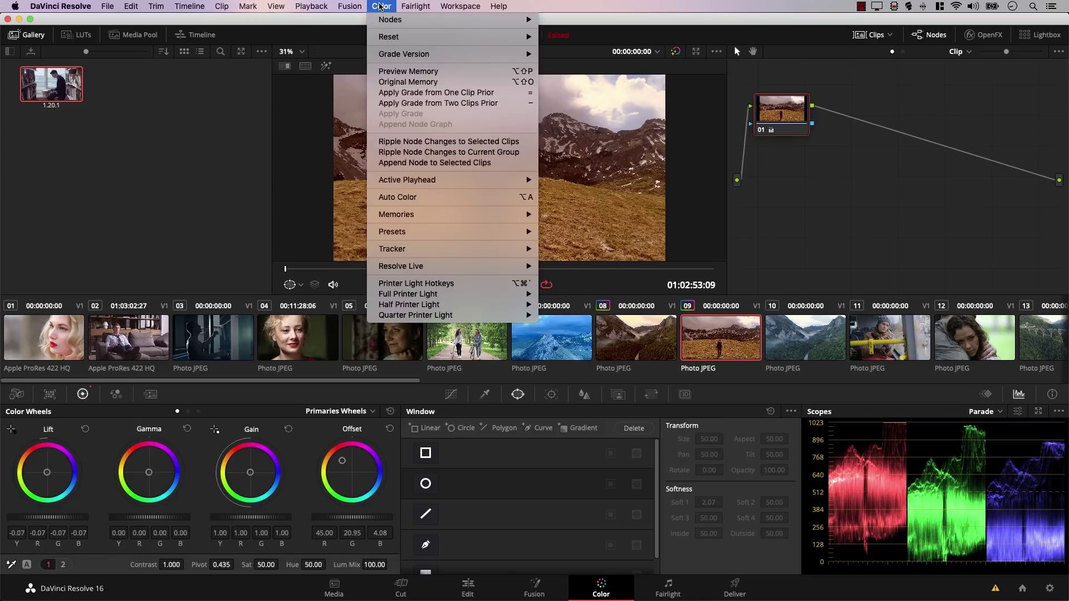
pyautogui.click(400, 103)
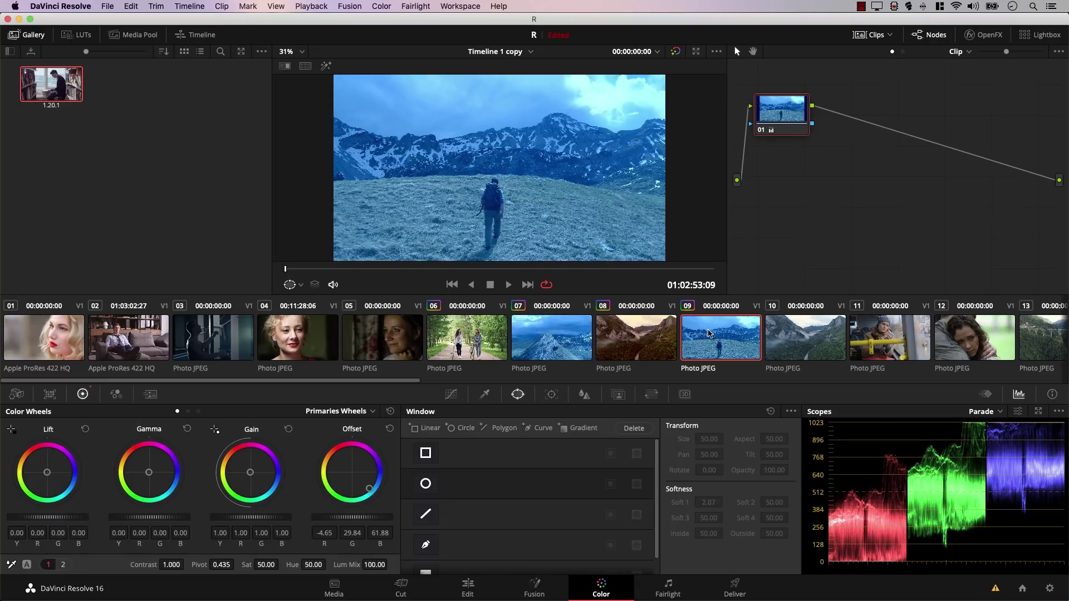
pyautogui.click(643, 339)
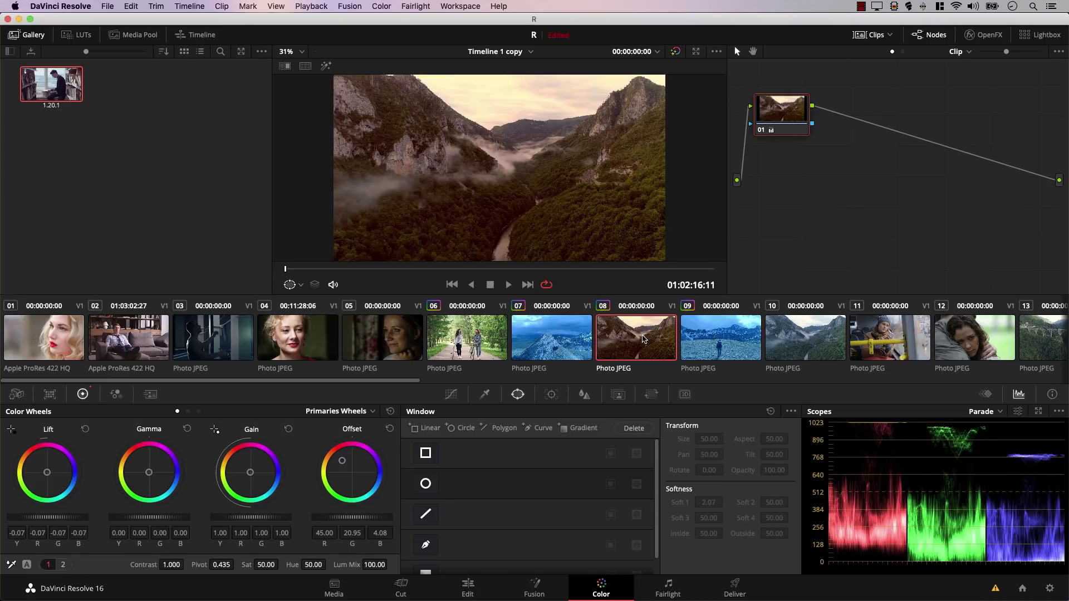
pyautogui.click(565, 326)
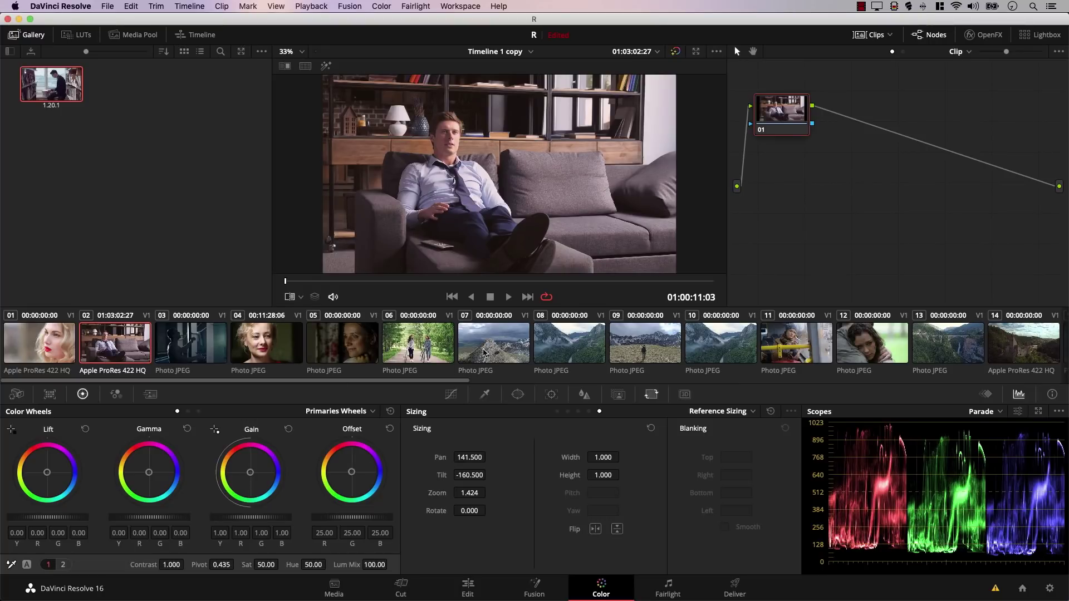
# Set the timeline thumbnail size to Small.
pyautogui.click(277, 6)
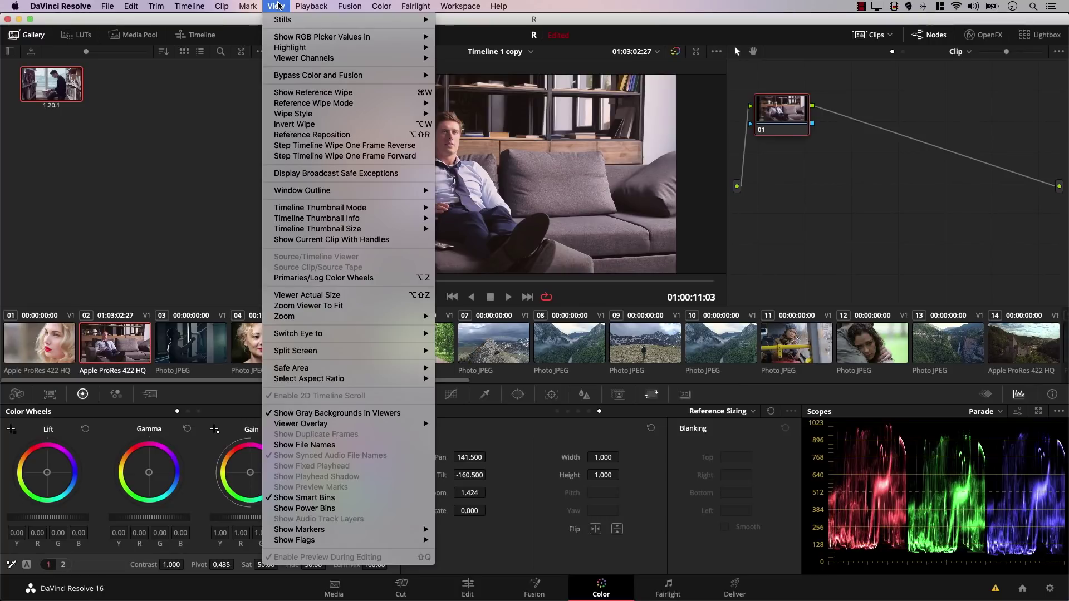
pyautogui.moveTo(329, 232)
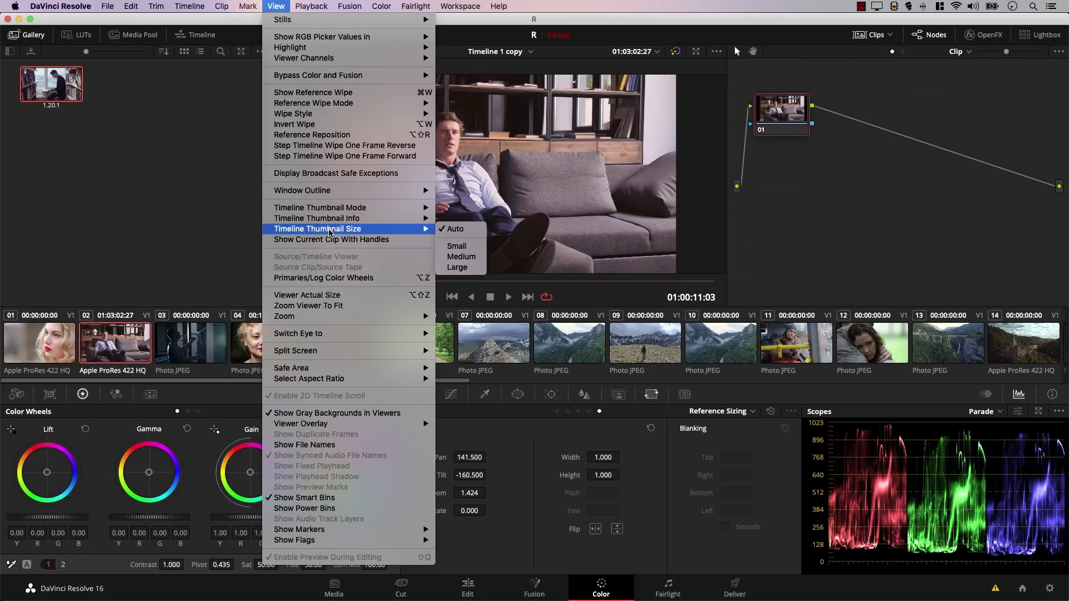
pyautogui.click(457, 246)
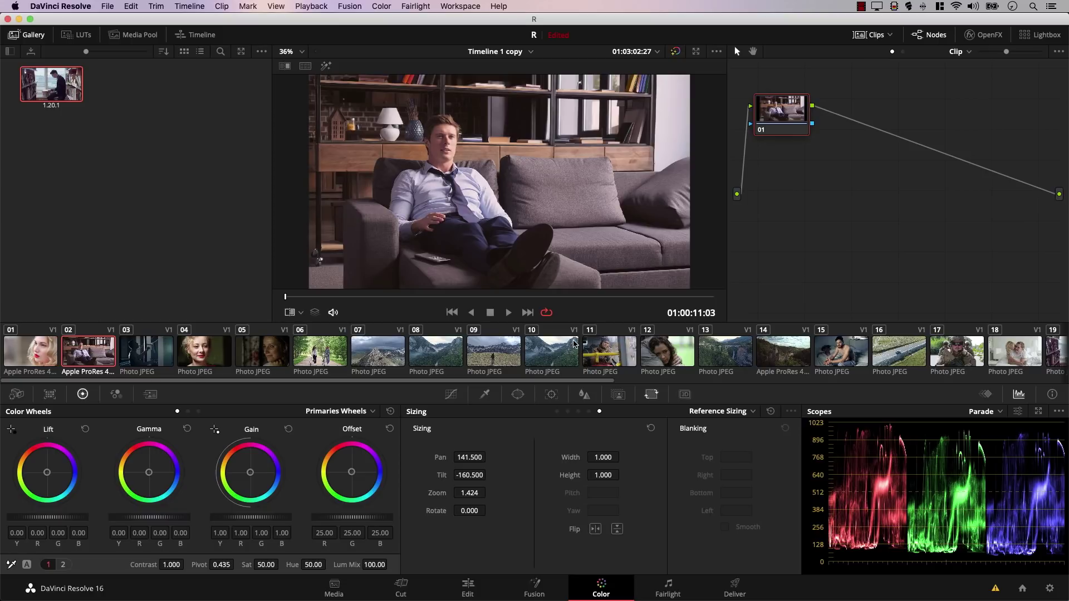
# Set the timeline thumbnail size to Large and select clip 06 with the two women and bicycles.
pyautogui.click(277, 6)
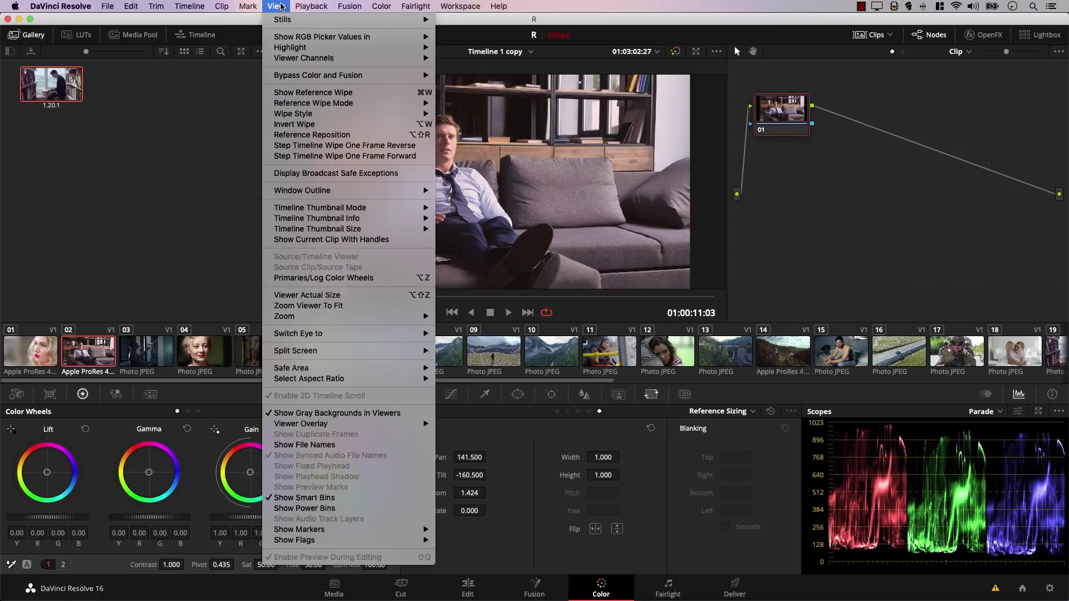
pyautogui.moveTo(319, 233)
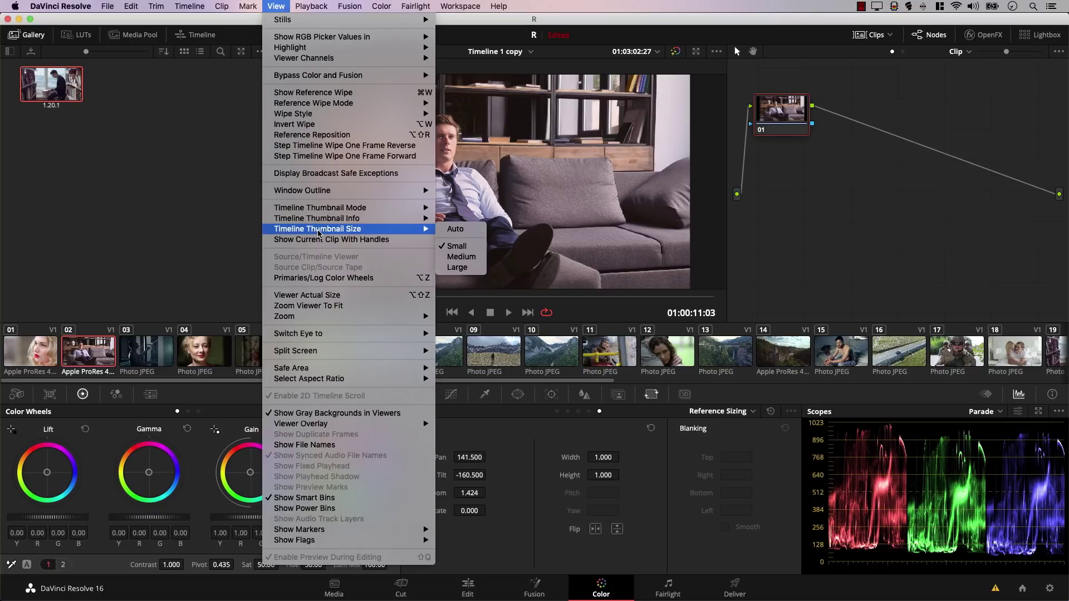
pyautogui.click(457, 267)
pyautogui.click(464, 345)
pyautogui.click(405, 341)
pyautogui.click(462, 343)
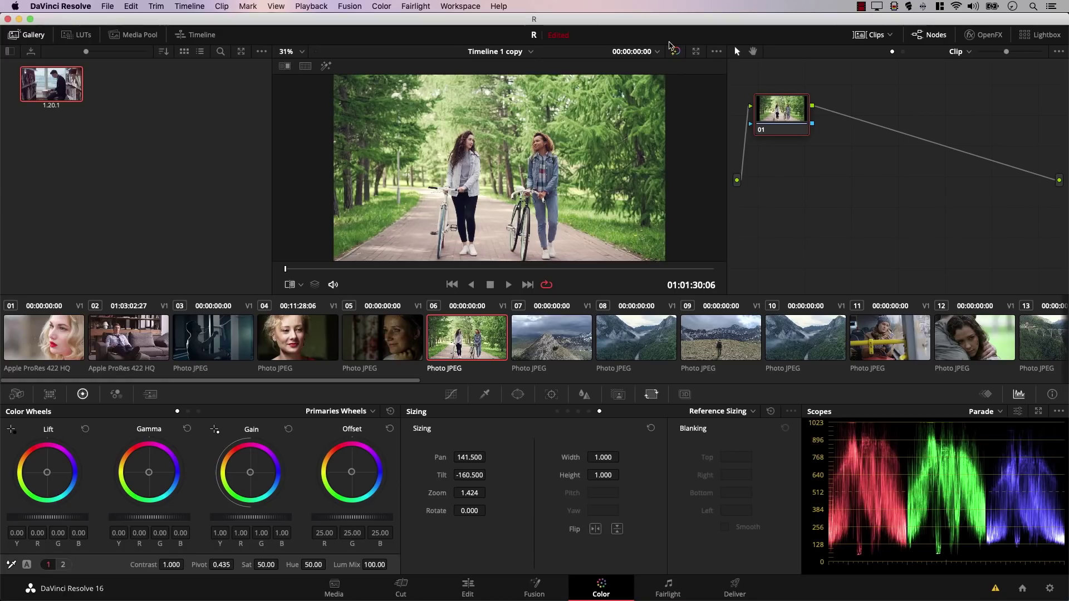
# Add a serial node to clip 06 with a circular window, and delete that node again.
pyautogui.click(381, 6)
pyautogui.moveTo(401, 19)
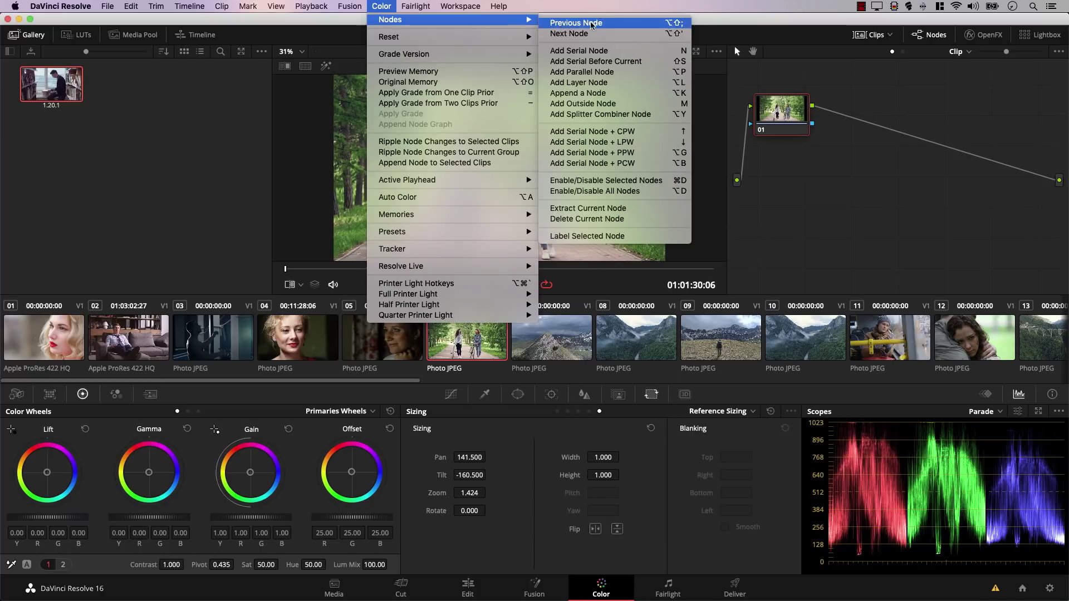
pyautogui.click(604, 50)
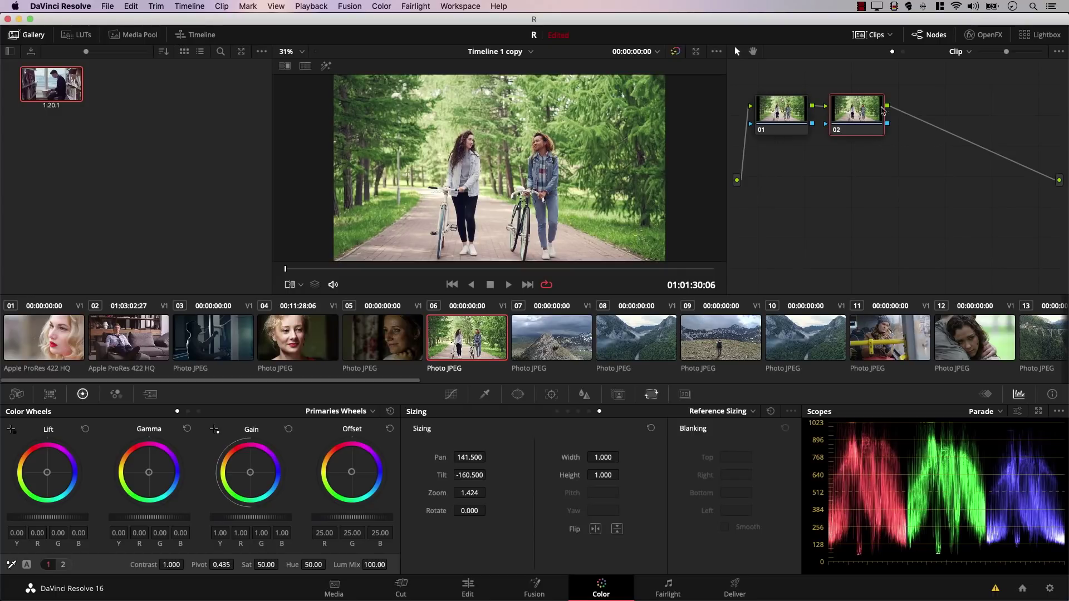
pyautogui.click(517, 395)
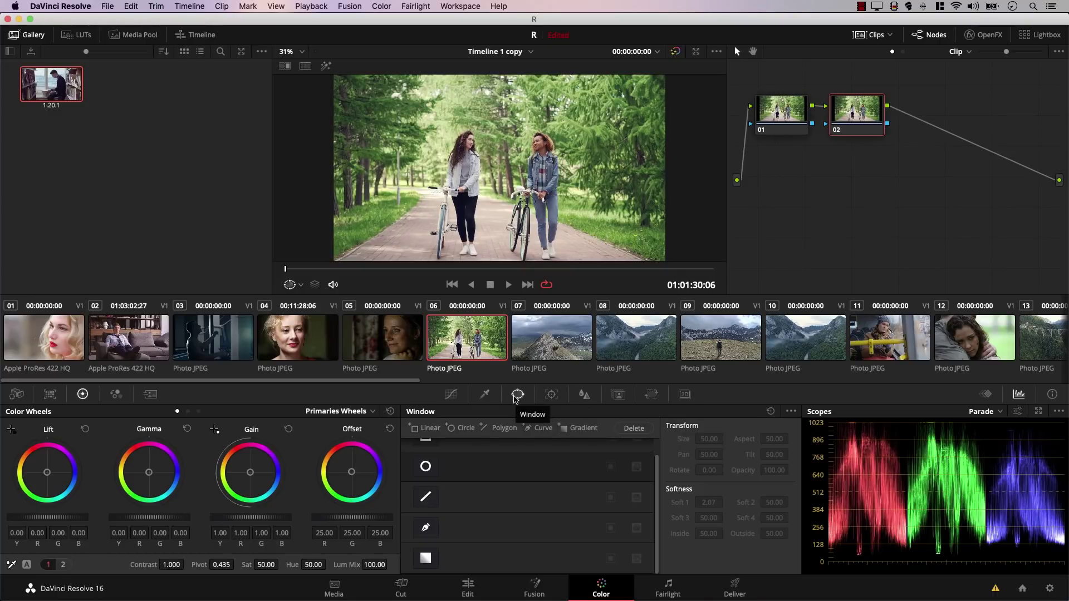
pyautogui.click(426, 466)
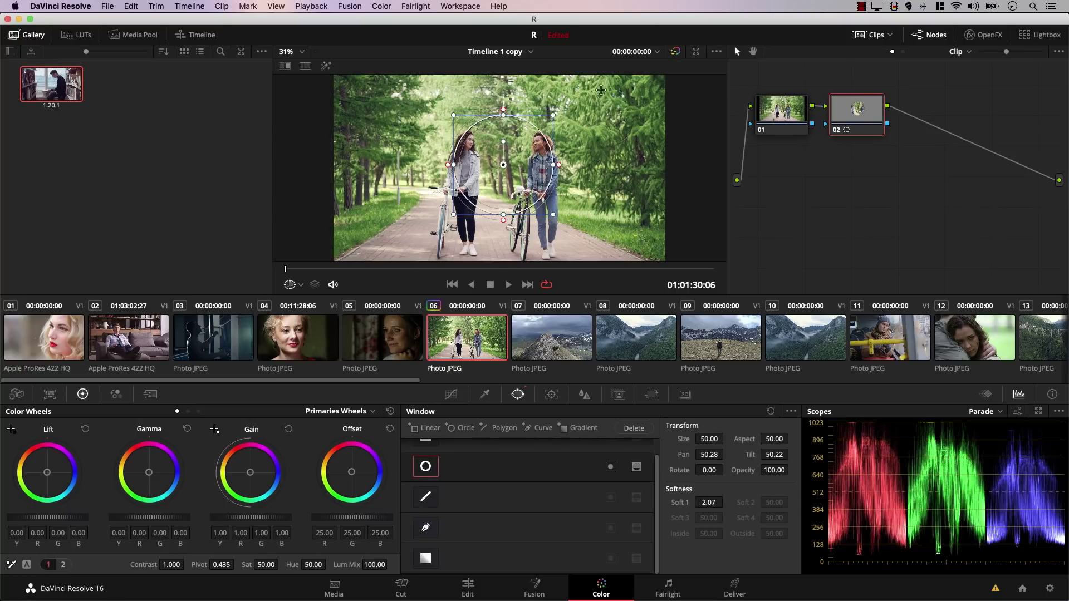
pyautogui.press('Delete')
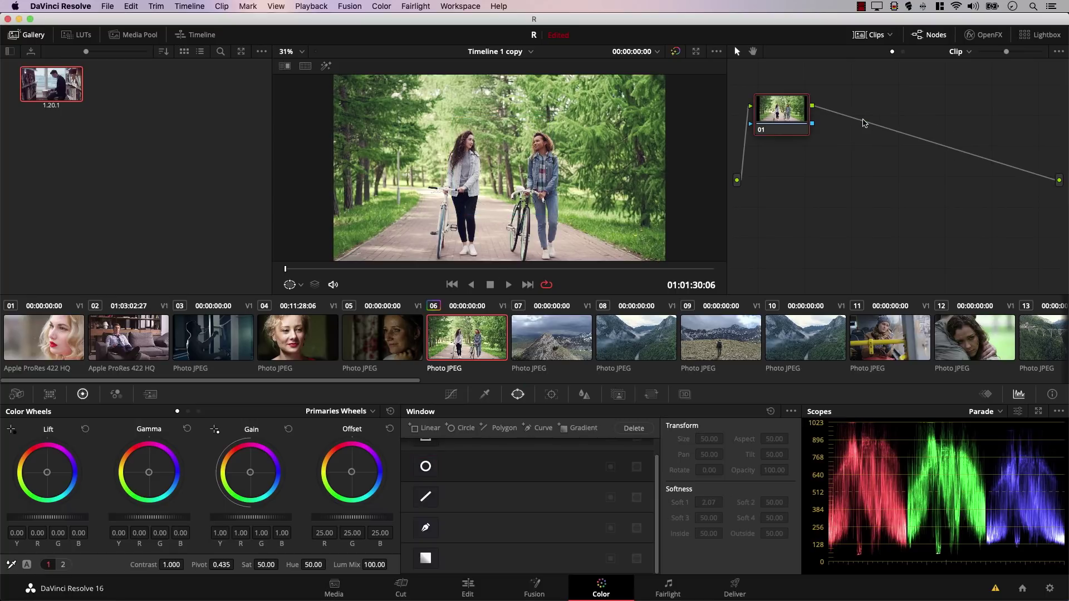
# Add a serial node with a circular power window and stretch it into a tall ellipse beside the woman in grey, aspect about 22.5.
pyautogui.click(381, 6)
pyautogui.moveTo(394, 20)
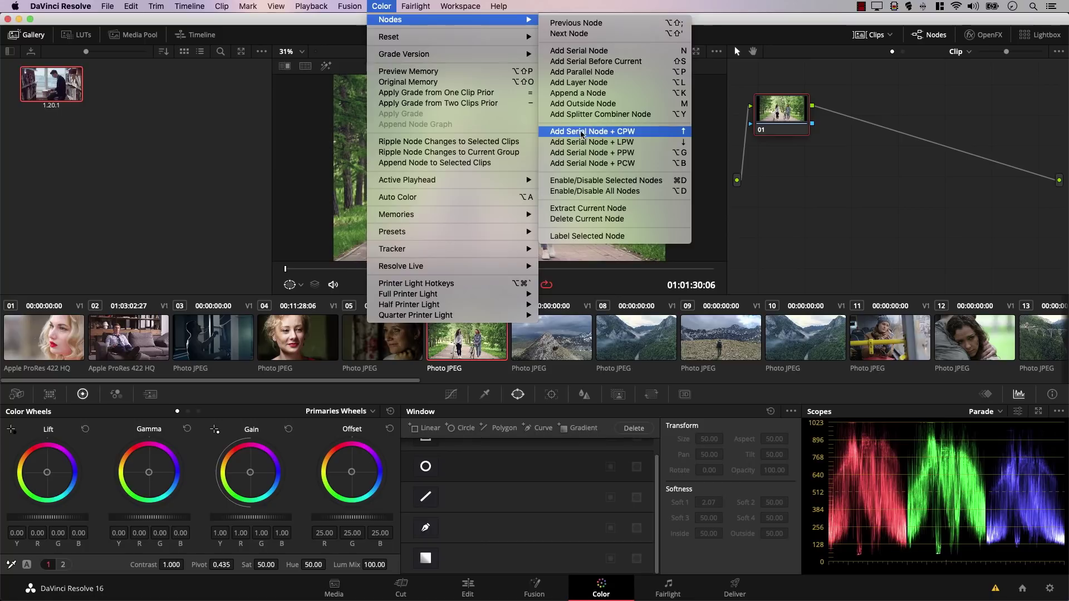
pyautogui.click(629, 131)
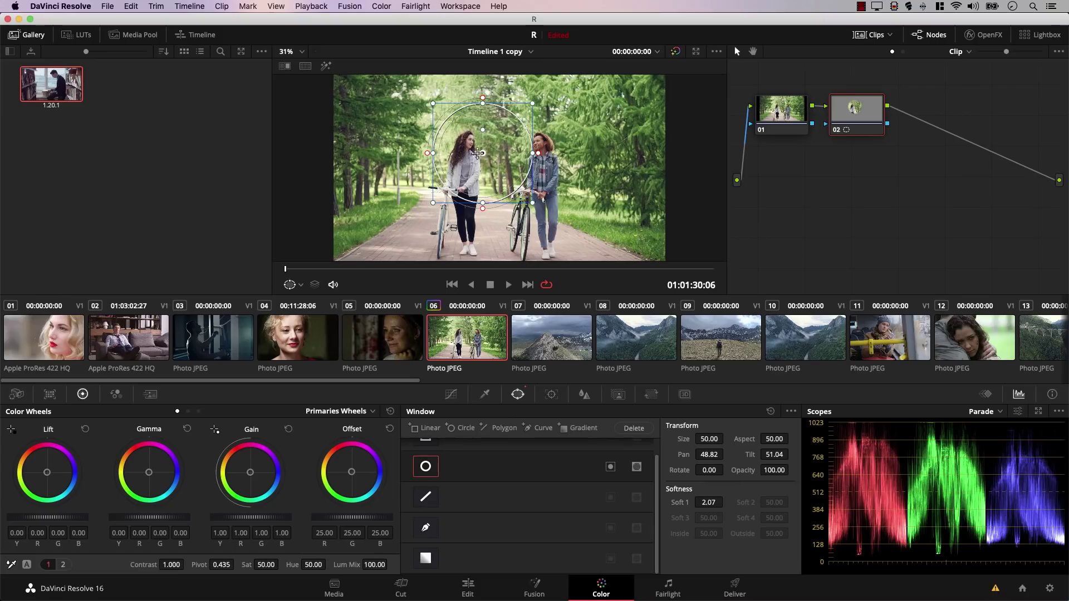
pyautogui.moveTo(479, 152); pyautogui.dragTo(420, 149)
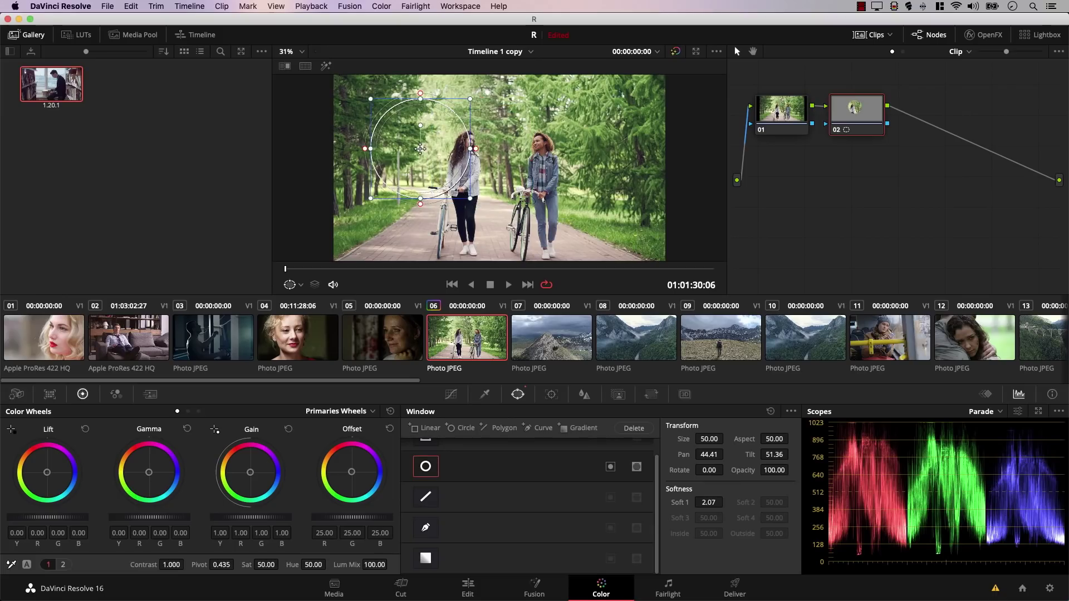
pyautogui.moveTo(423, 202); pyautogui.dragTo(439, 28)
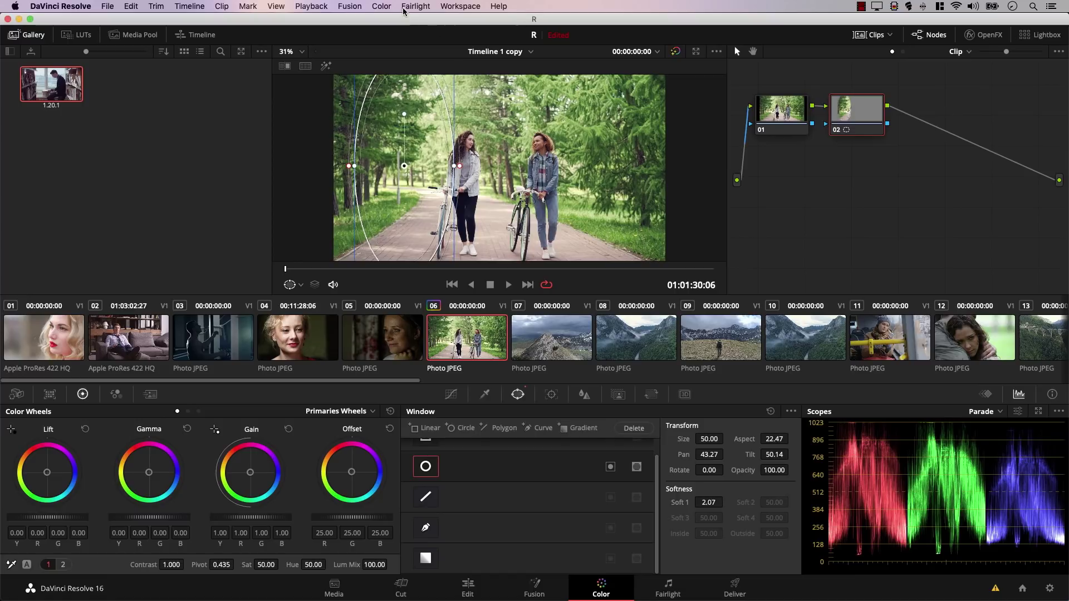
# Add another serial node with a circular power window on the woman in denim, and delete both window nodes.
pyautogui.click(384, 5)
pyautogui.moveTo(390, 20)
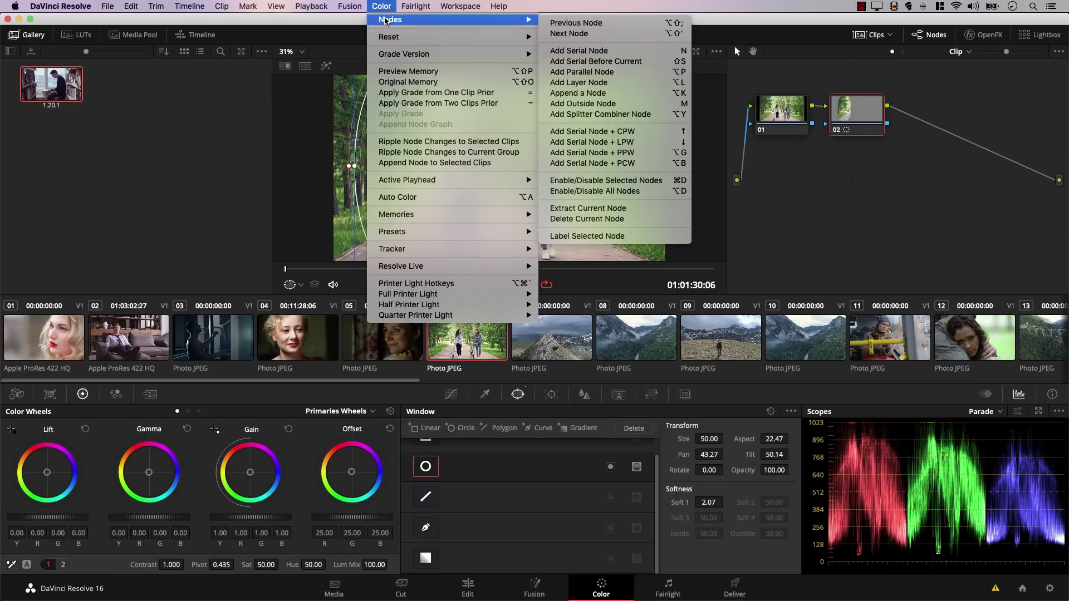
pyautogui.click(612, 132)
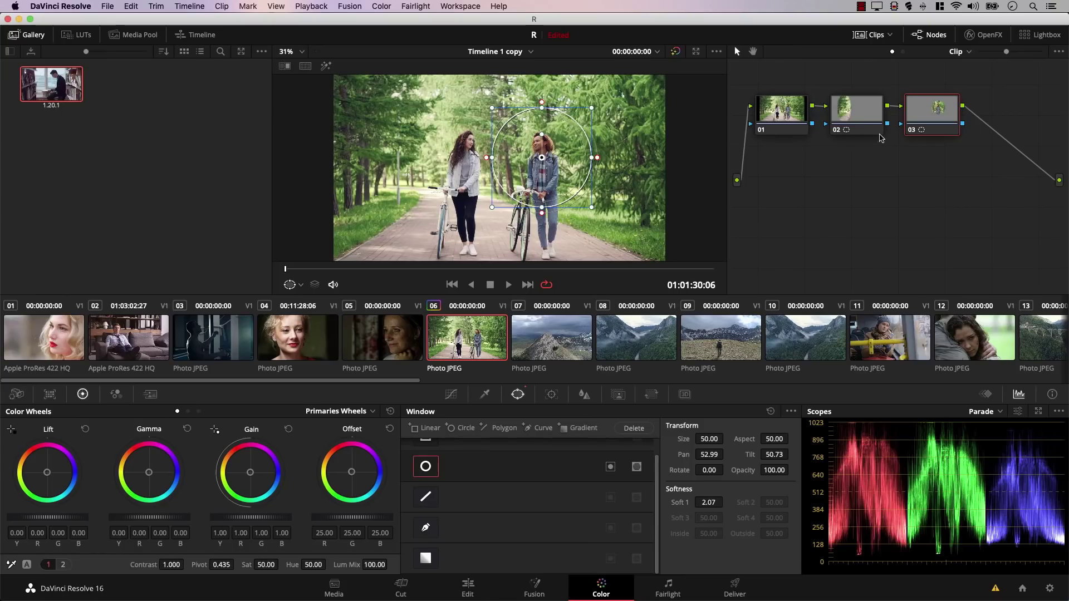
pyautogui.press('Delete')
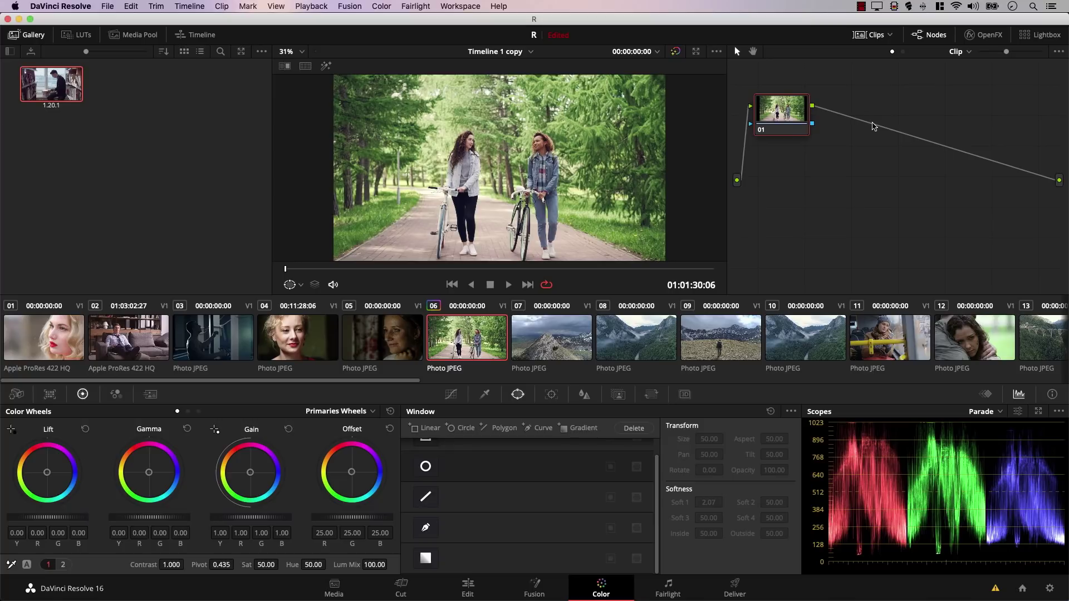
# Add two serial nodes with circular power windows, moving the first window over the trees to about pan 42.2, tilt 52.0.
pyautogui.hotkey('alt', 'c')
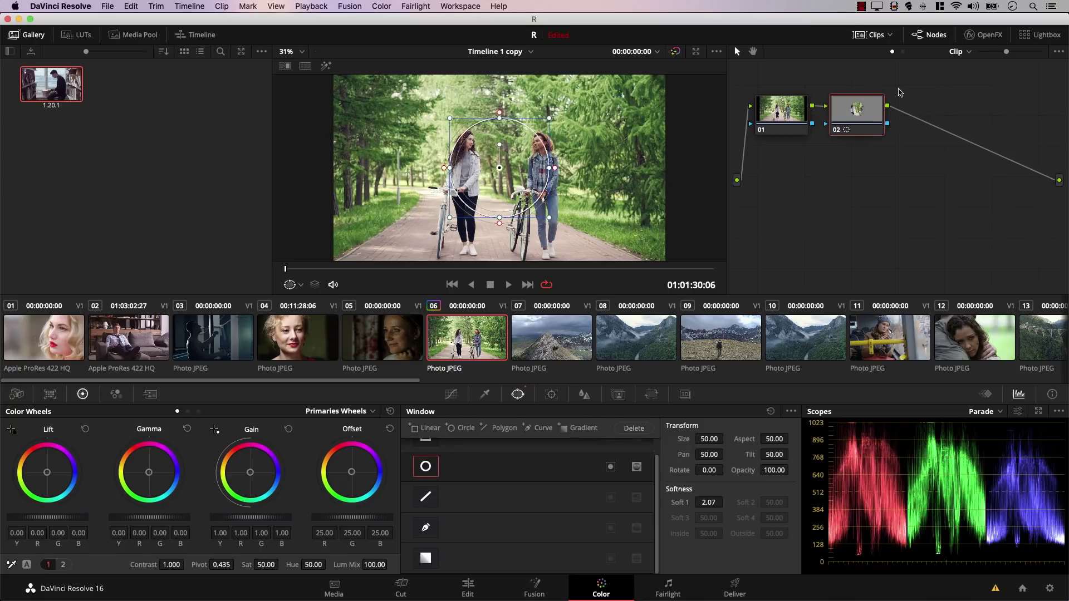
pyautogui.moveTo(499, 168); pyautogui.dragTo(389, 140)
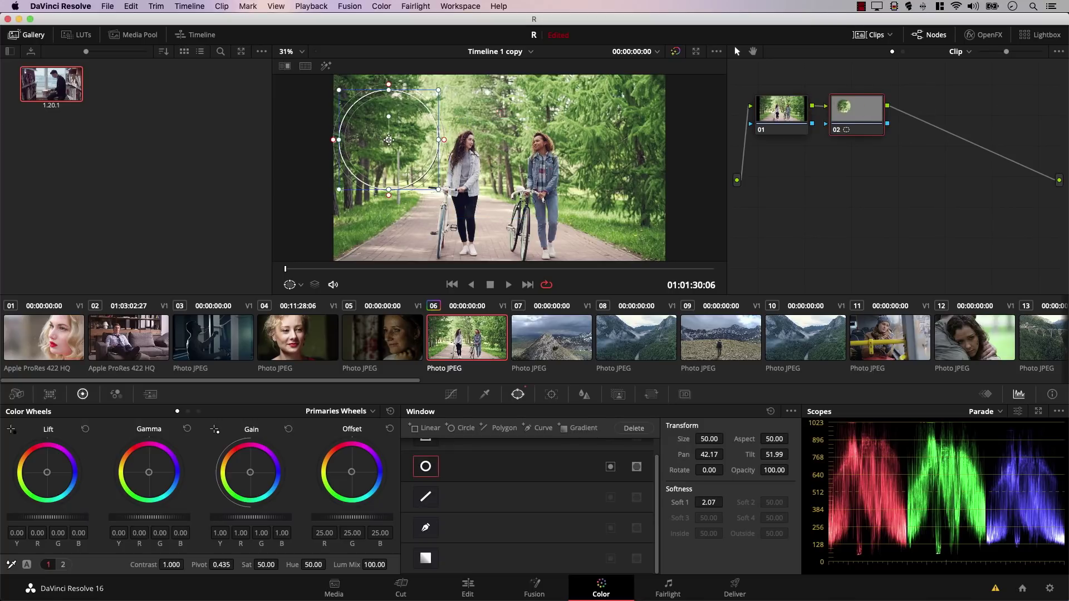
pyautogui.hotkey('alt', 'c')
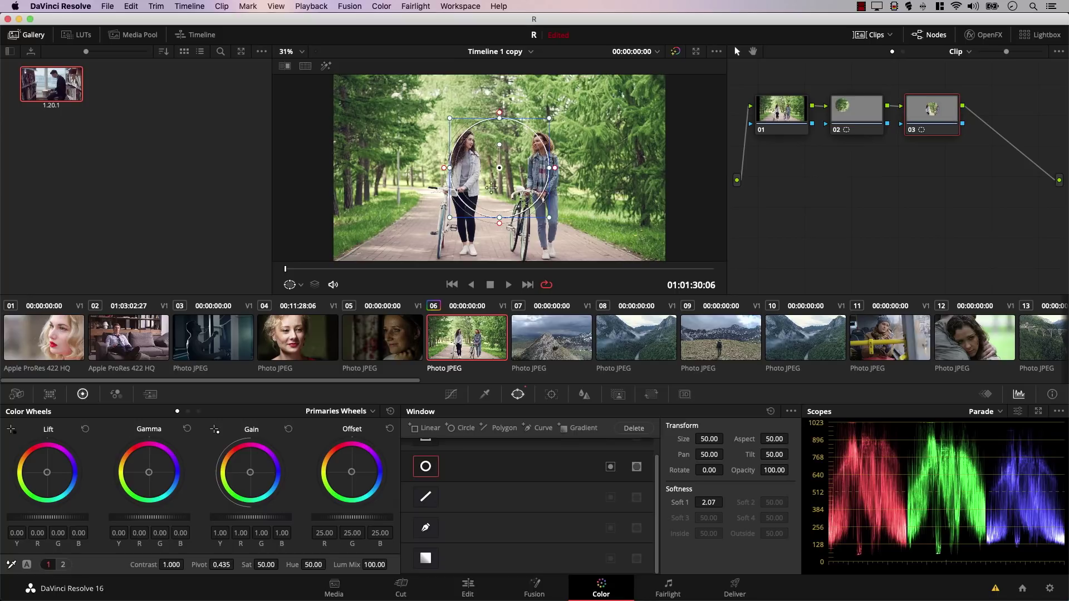
# Move the node 03 window over the opposite trees, and add a serial circular-window node as a tall ellipse, aspect about 26.6, softness 18.00.
pyautogui.moveTo(497, 176); pyautogui.dragTo(601, 162)
pyautogui.hotkey('alt', 'c')
pyautogui.moveTo(500, 223); pyautogui.dragTo(506, 267)
pyautogui.moveTo(499, 167); pyautogui.dragTo(499, 192)
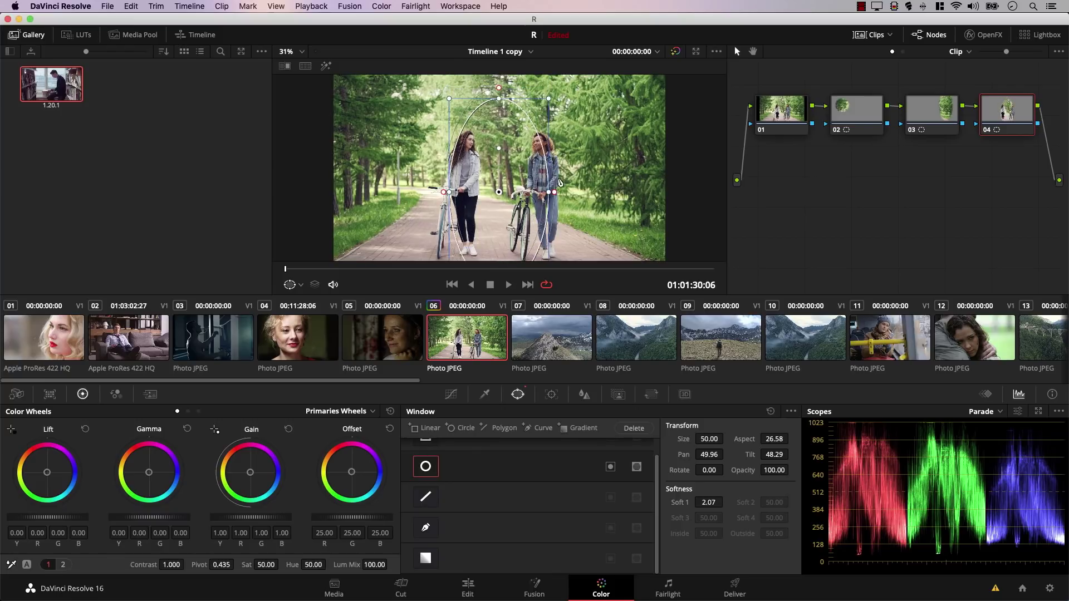
pyautogui.moveTo(554, 193); pyautogui.dragTo(598, 193)
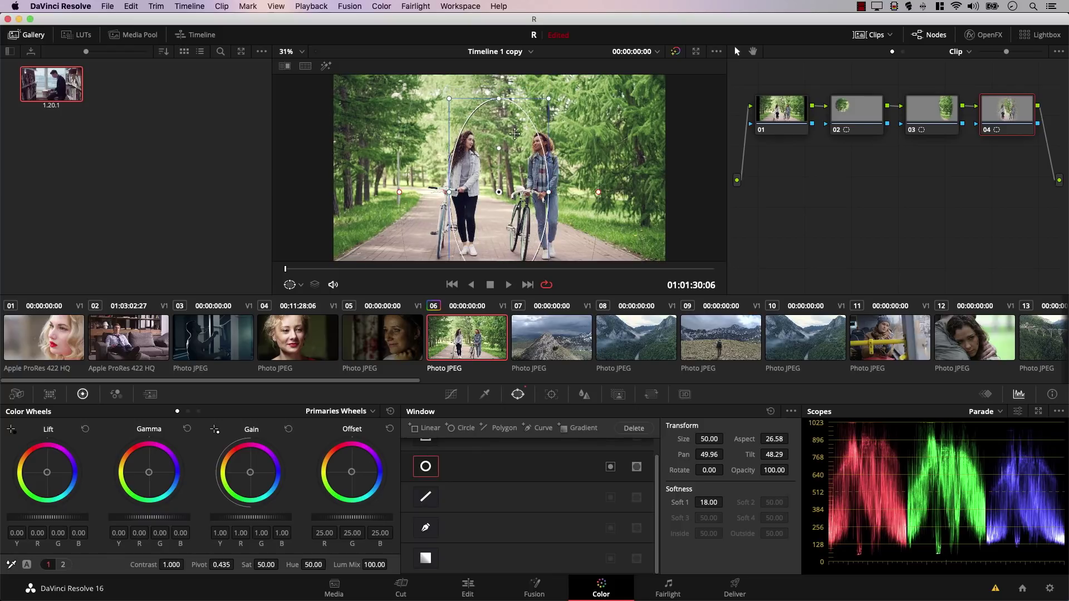
# Add a serial node with a linear power window (Add Serial Node + LPW) and adjust the window near the woman in denim.
pyautogui.click(381, 7)
pyautogui.moveTo(393, 19)
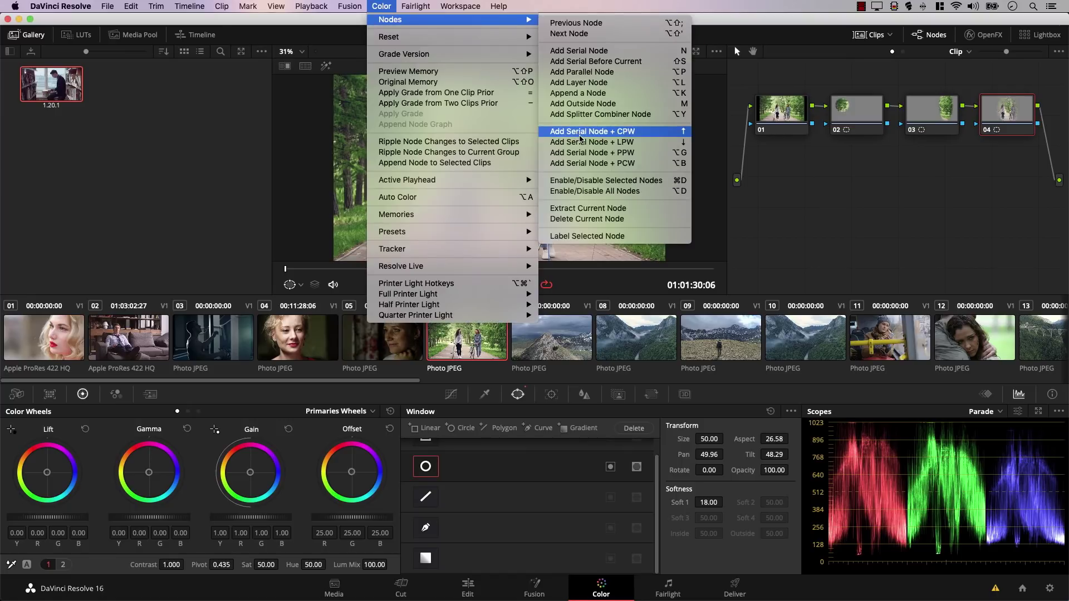
pyautogui.click(618, 144)
pyautogui.moveTo(530, 226); pyautogui.dragTo(561, 236)
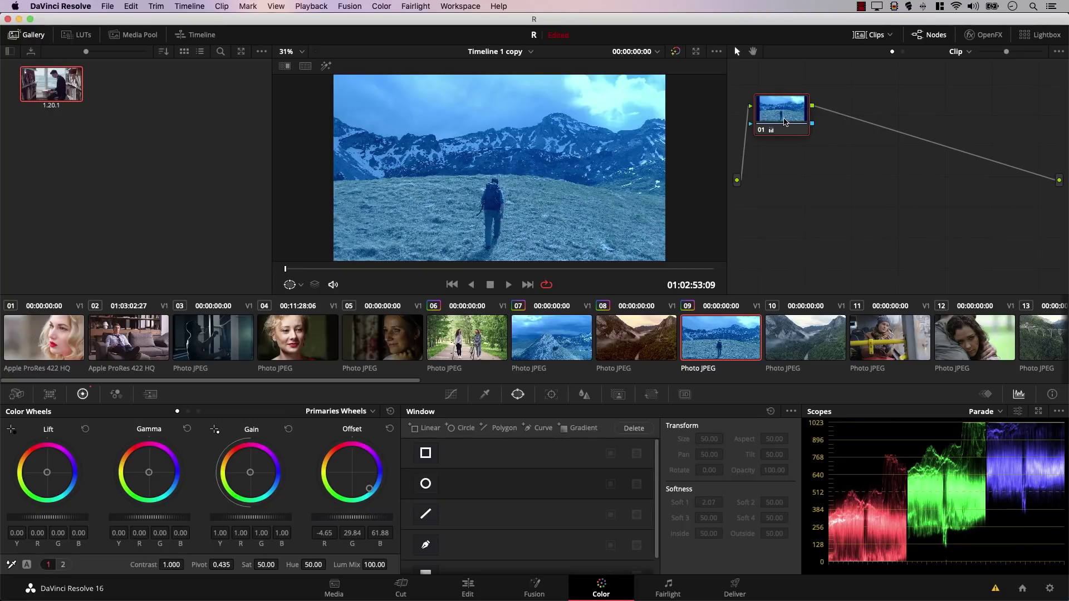
# Add a serial node with contrast 2.000 to clip 09 and append that node to clips 04 through 06.
pyautogui.hotkey('alt', 's')
pyautogui.moveTo(171, 565); pyautogui.dragTo(474, 575)
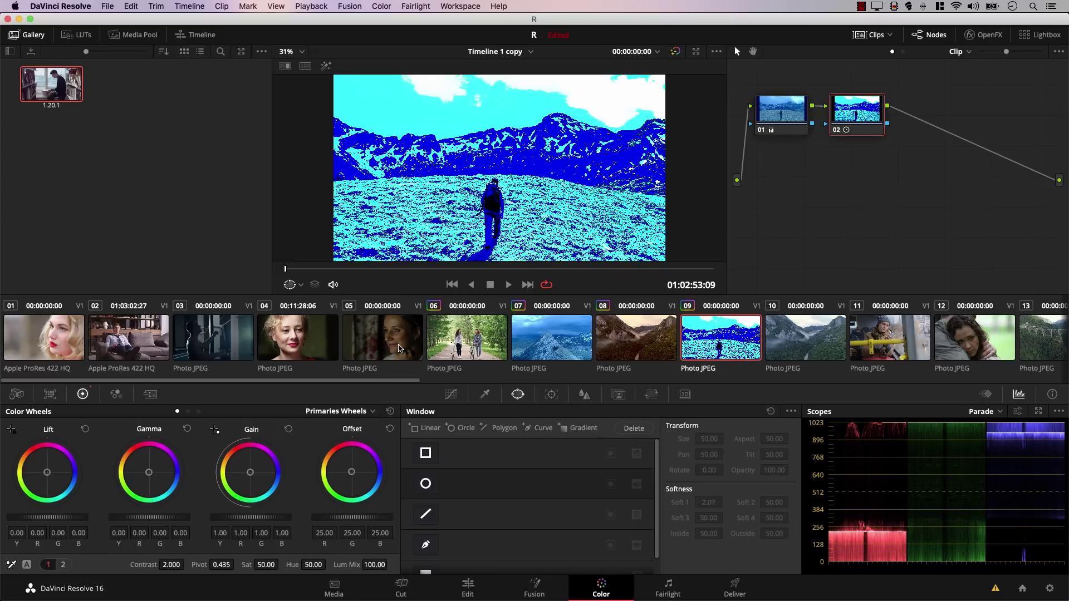
pyautogui.moveTo(457, 345); pyautogui.dragTo(301, 344)
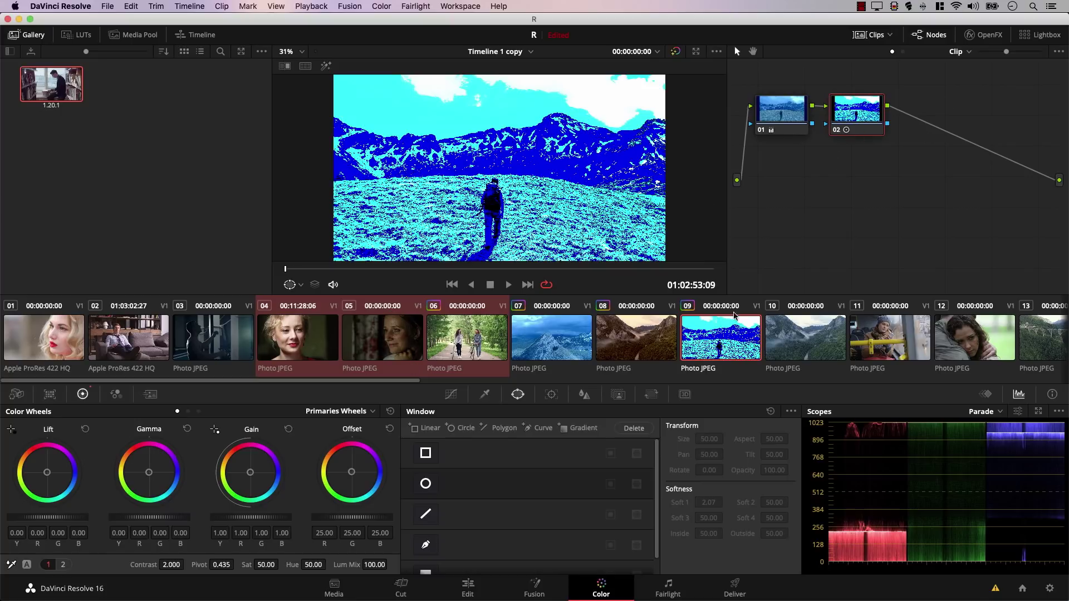
pyautogui.click(381, 6)
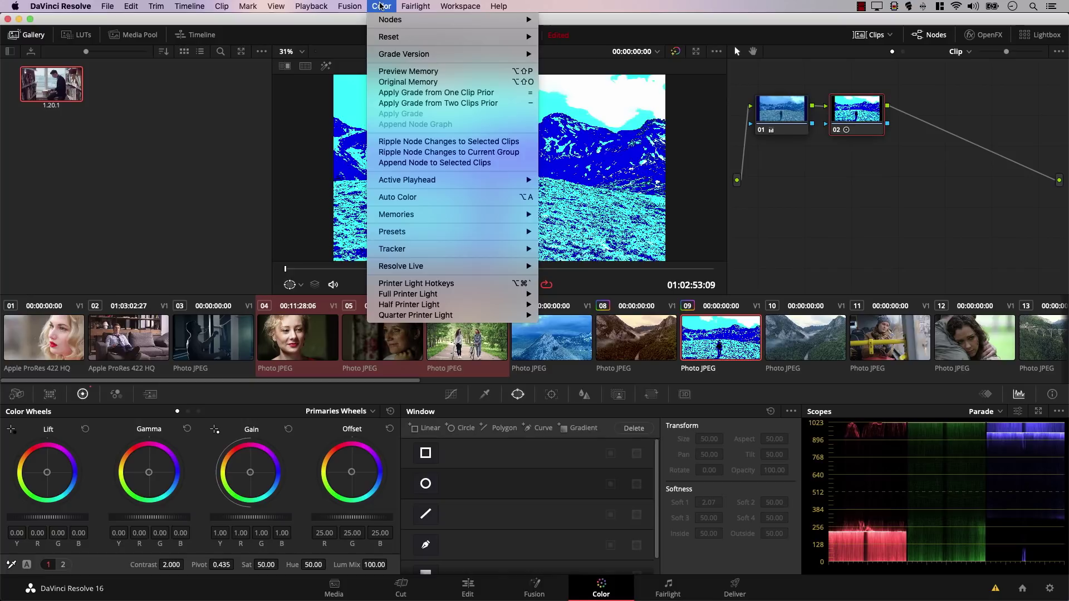
pyautogui.click(429, 163)
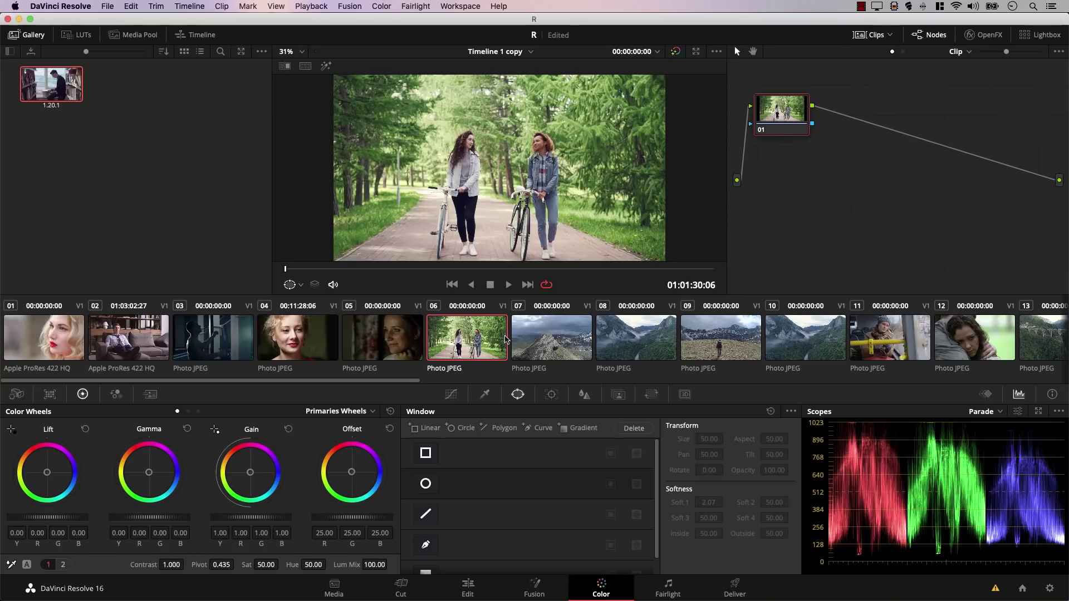
# Sample the green foliage in clip 06 with the HSL qualifier, and undo that selection.
pyautogui.click(486, 395)
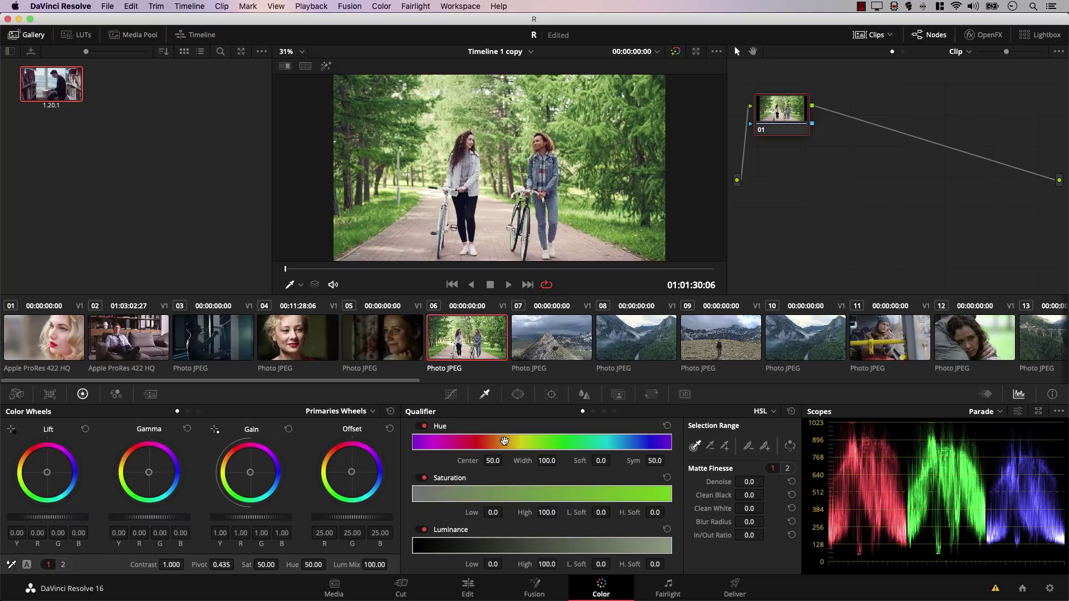
pyautogui.click(581, 131)
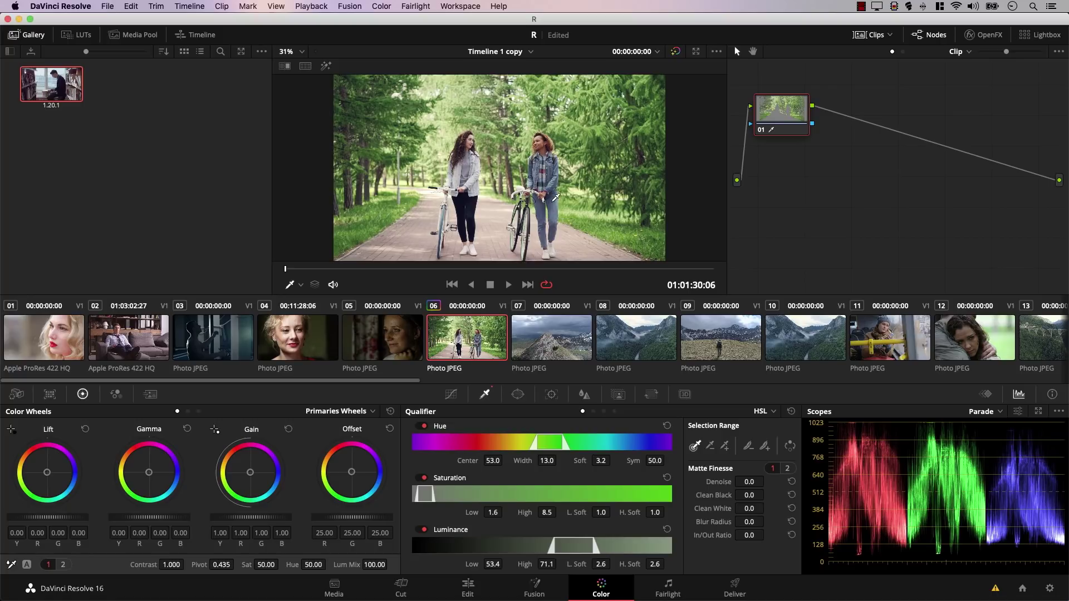
pyautogui.press('super+z')
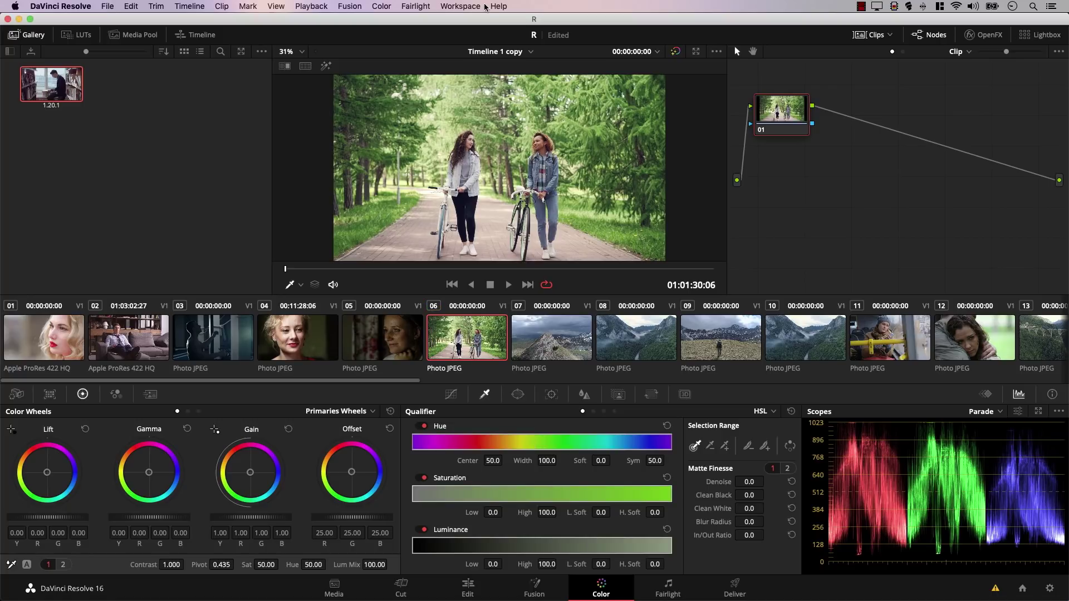
# Apply the Six Vector - Green preset to clip 06 and, with Highlight on, set the qualifier's hue center to about 52.7.
pyautogui.click(382, 6)
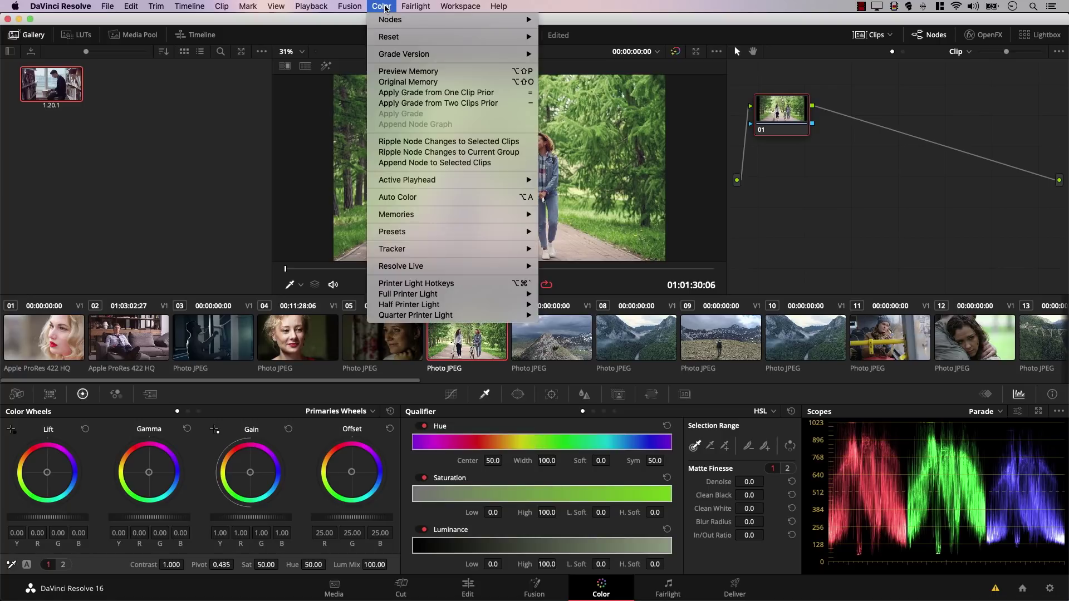
pyautogui.moveTo(433, 232)
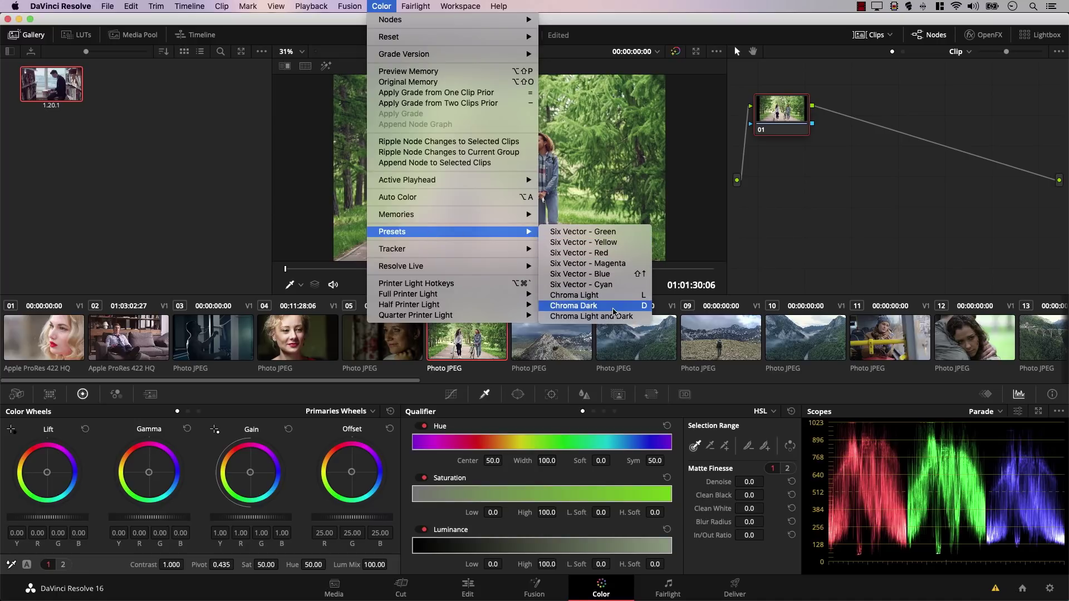
pyautogui.click(606, 233)
pyautogui.click(326, 67)
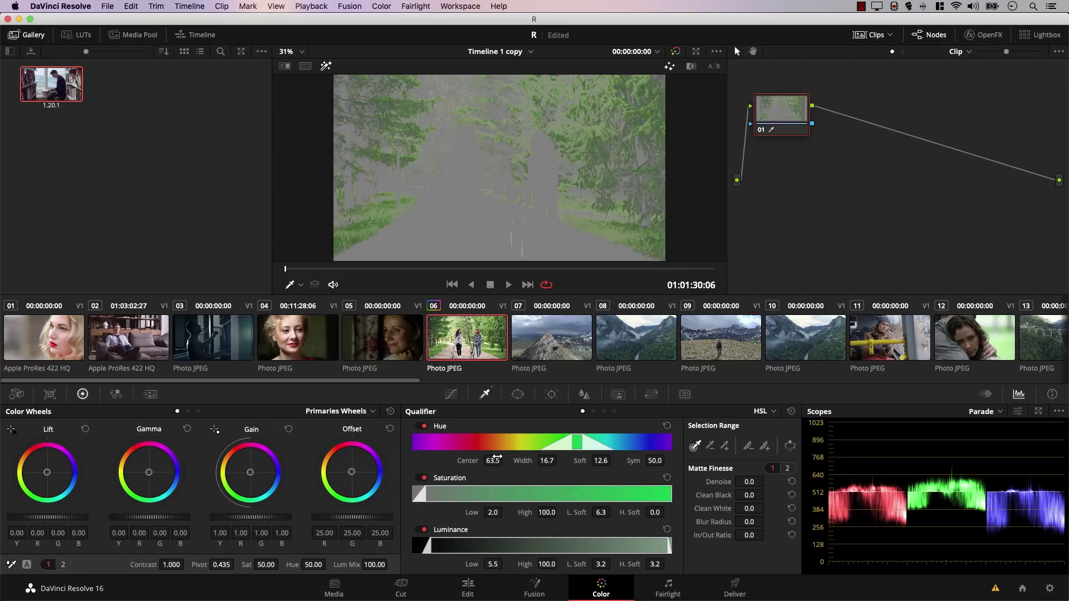
pyautogui.moveTo(493, 460); pyautogui.dragTo(466, 461)
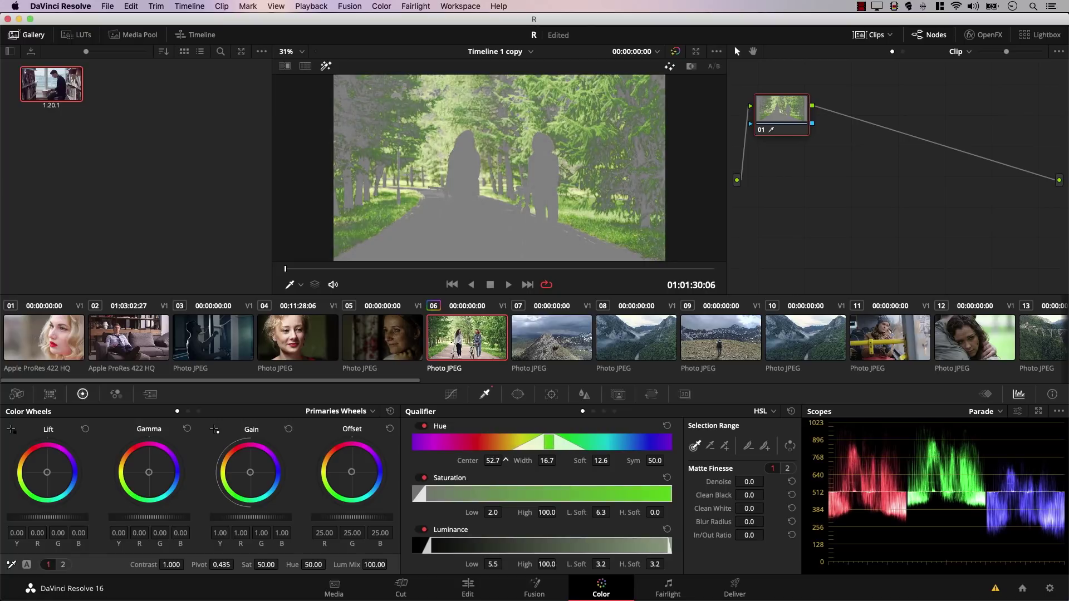
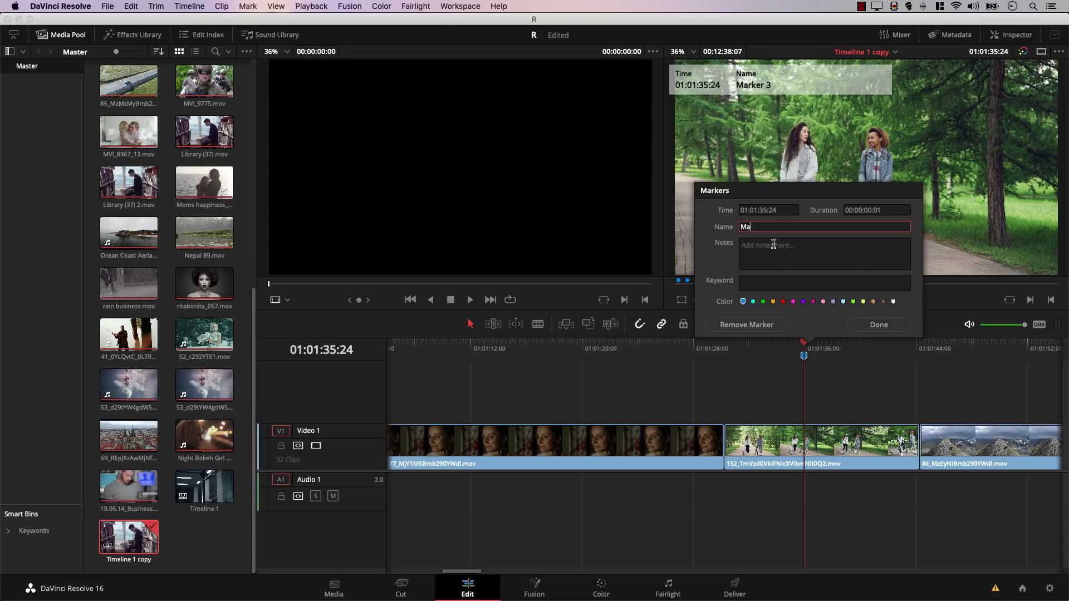
# Name the bicycle shot's marker "Match to this shot" and add a marker at 01:01:48:16 on the mountain clip named "Make the sky more blue".
pyautogui.write('tch to this shot')
pyautogui.press('Return')
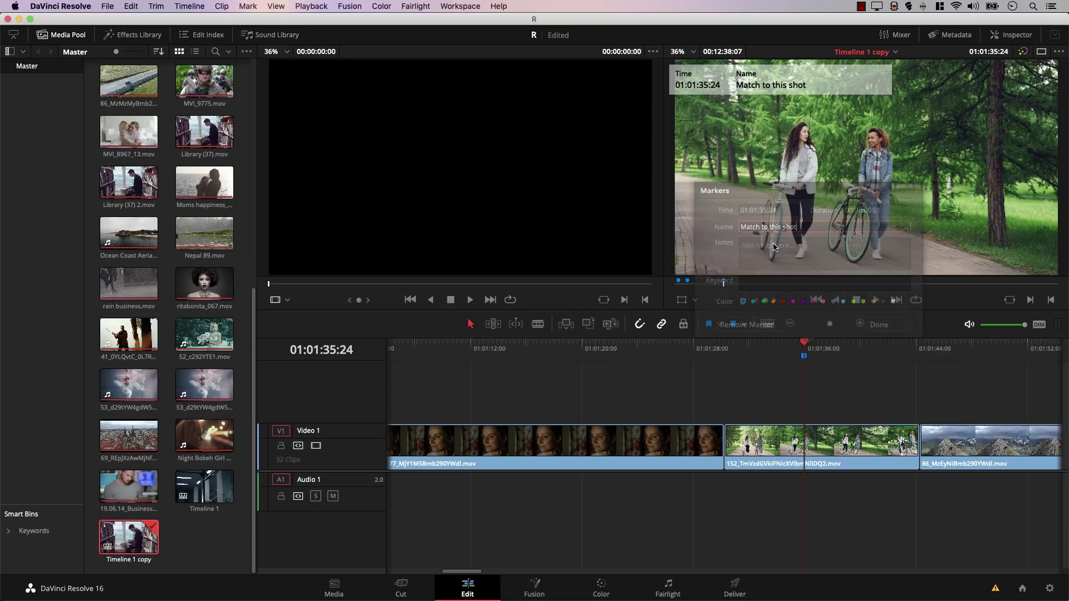
pyautogui.moveTo(952, 356); pyautogui.dragTo(980, 356)
pyautogui.click(733, 325)
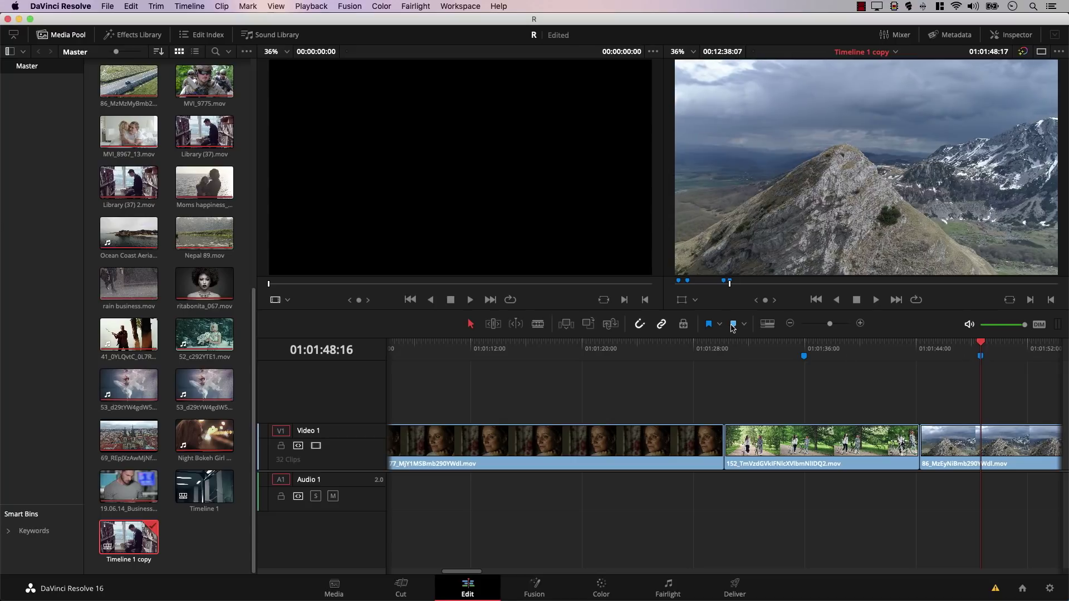
pyautogui.doubleClick(980, 355)
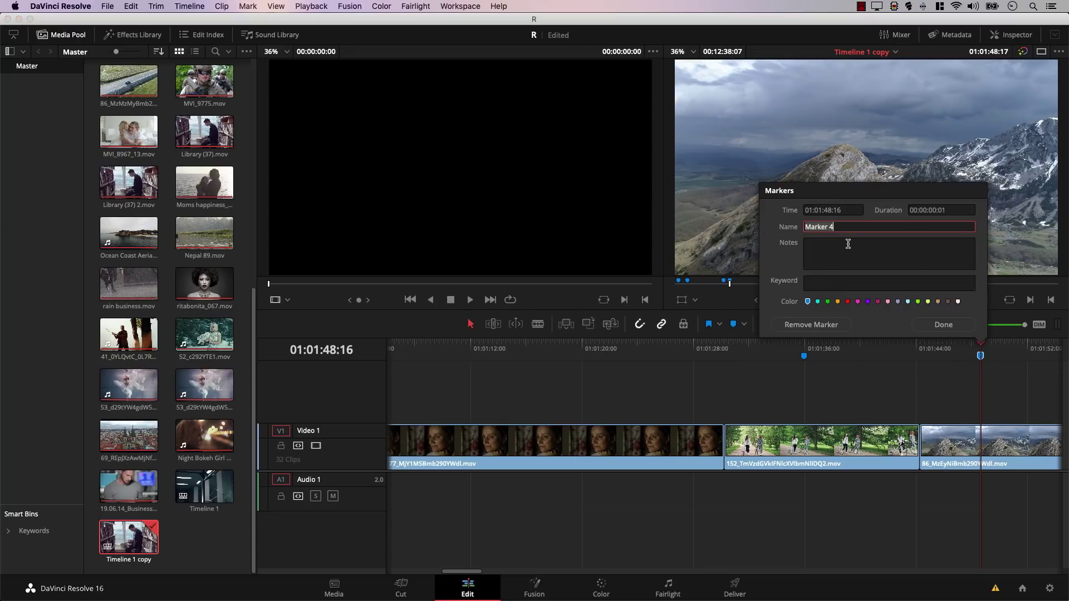
pyautogui.write('Make the sky more blue')
pyautogui.press('Return')
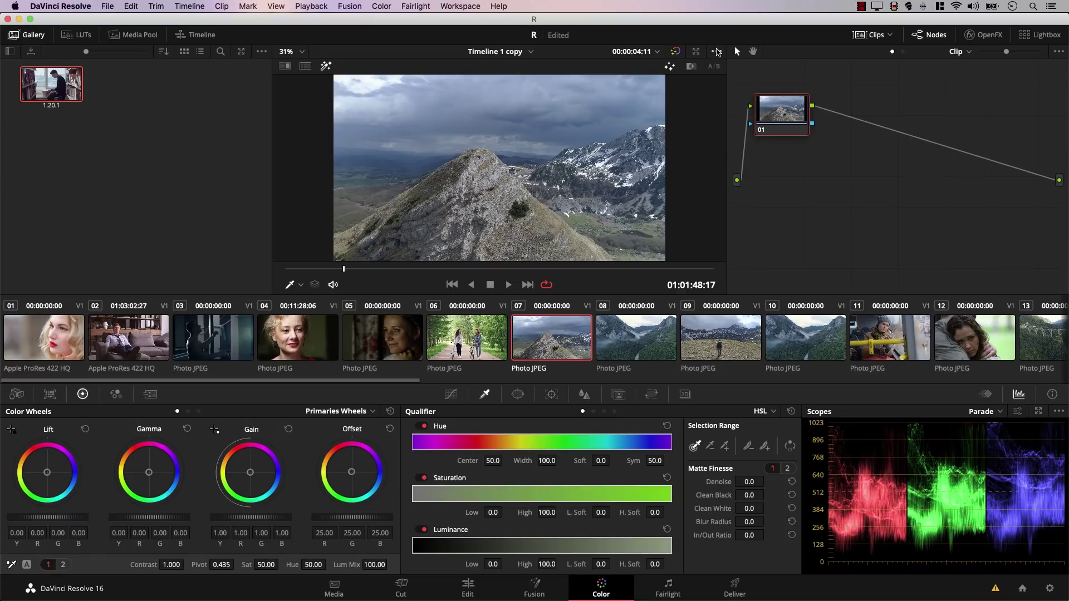
# Jump to the marker "Match to this shot" and back to the marker "Make the sky more blue" on the Color page.
pyautogui.click(716, 51)
pyautogui.moveTo(746, 125)
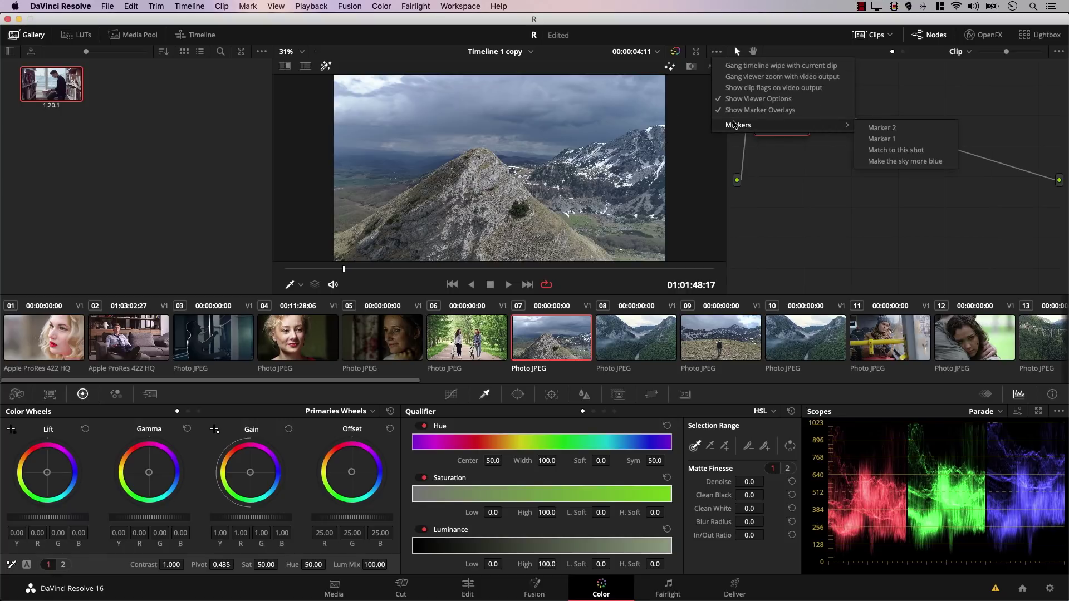
pyautogui.click(891, 152)
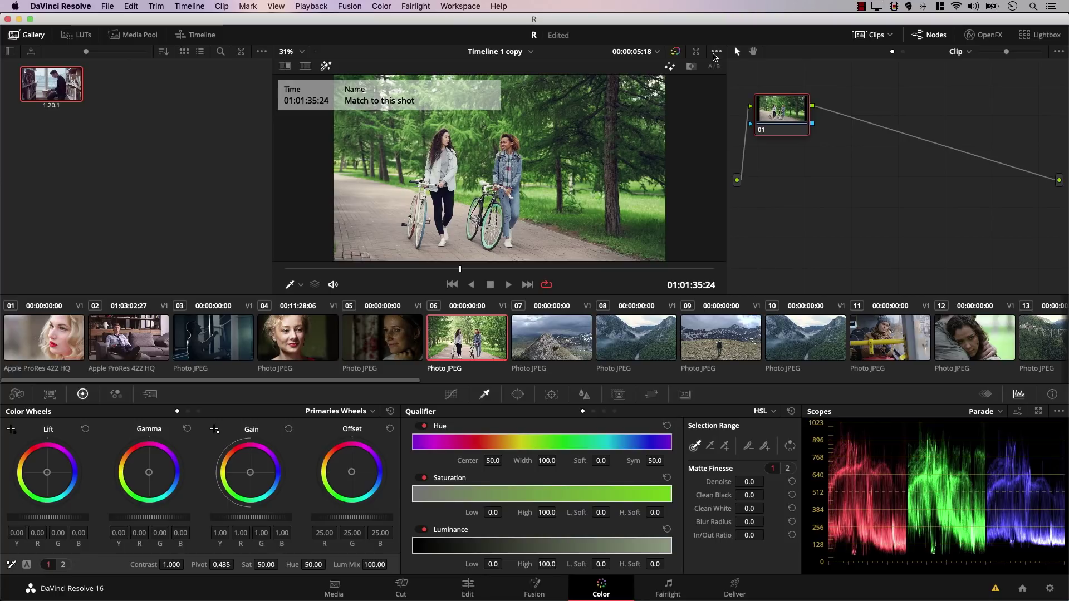
pyautogui.click(716, 52)
pyautogui.moveTo(744, 124)
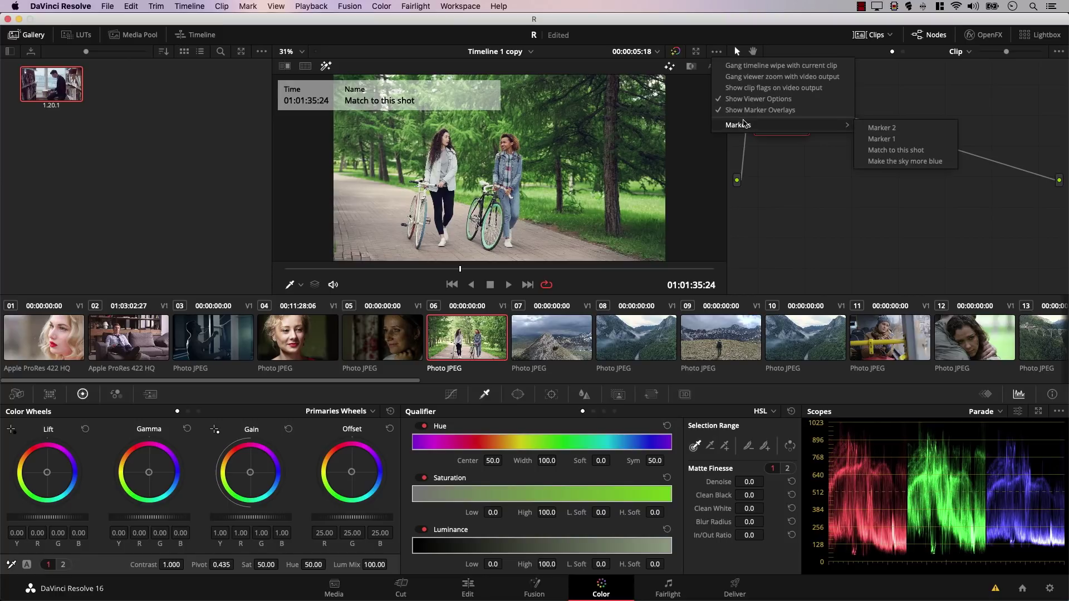
pyautogui.click(899, 162)
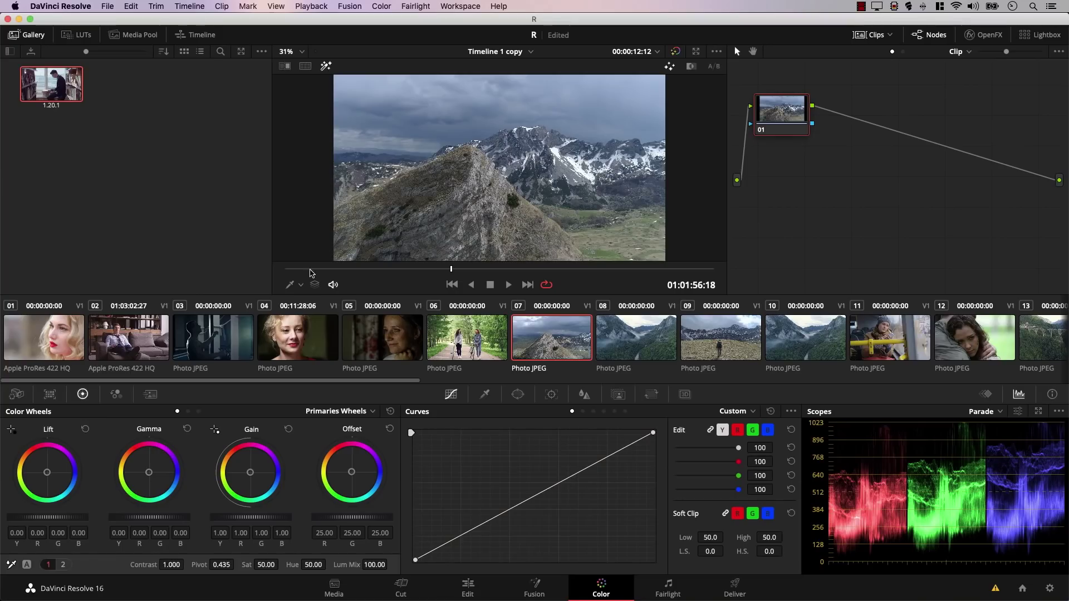
# Switch the viewer's on-screen control to Qualifier and turn on the picker RGB value display.
pyautogui.click(289, 285)
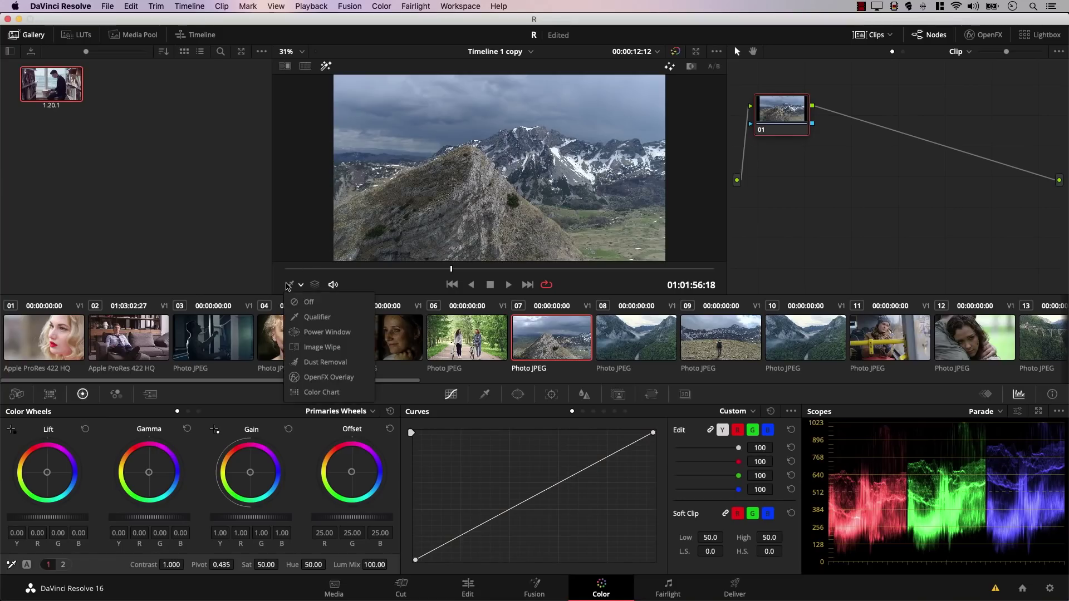
pyautogui.click(313, 318)
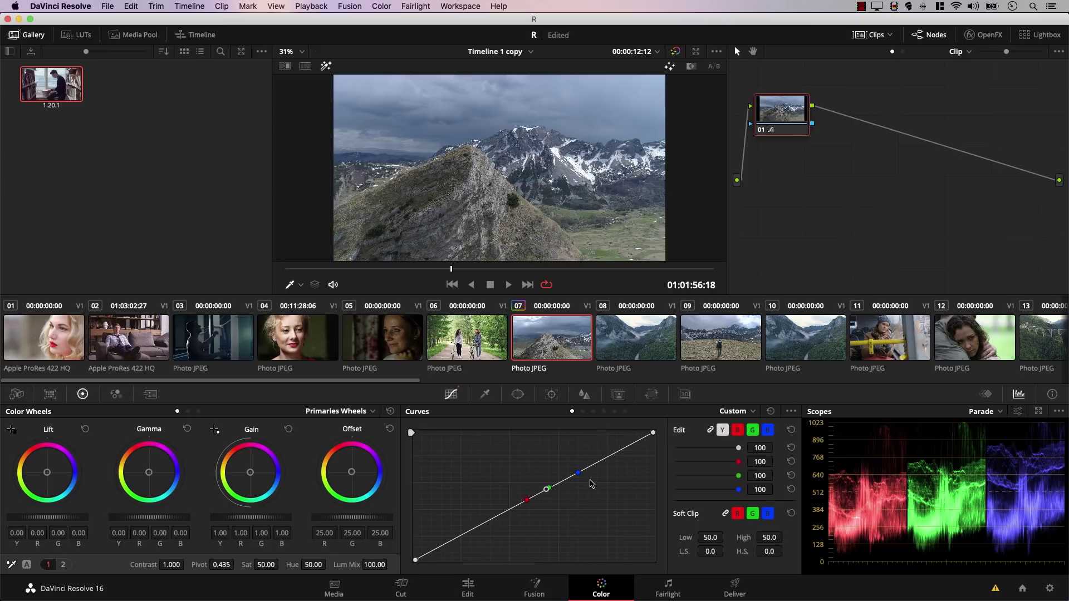
pyautogui.rightClick(580, 108)
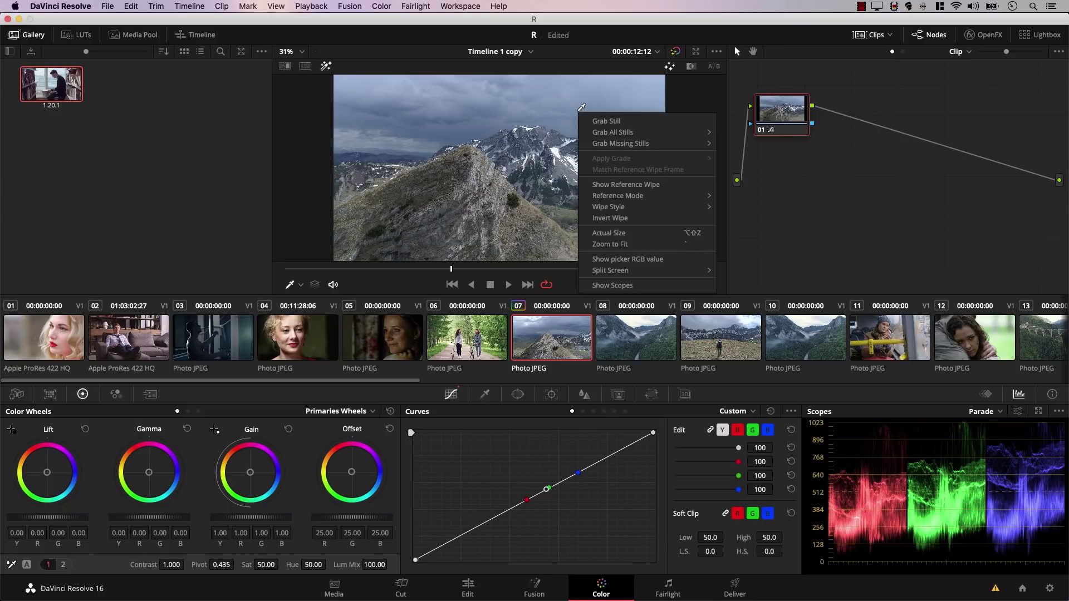
pyautogui.click(627, 261)
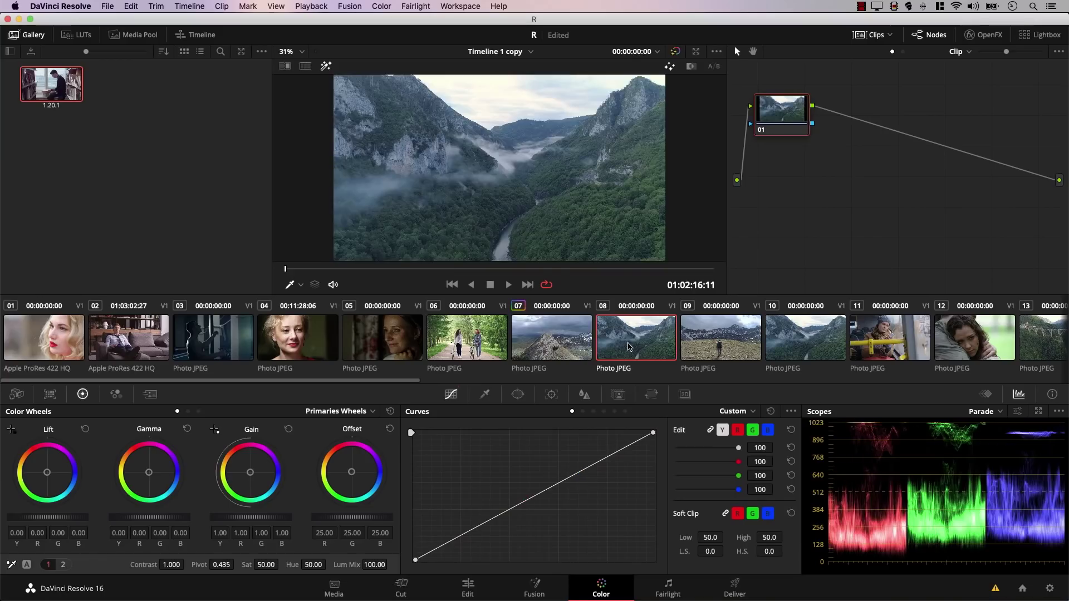
# Add two serial nodes to clip 08 and warm the gamma of node 02 to about R 0.03, G -0.01, B -0.02.
pyautogui.press('Up')
pyautogui.press('Down')
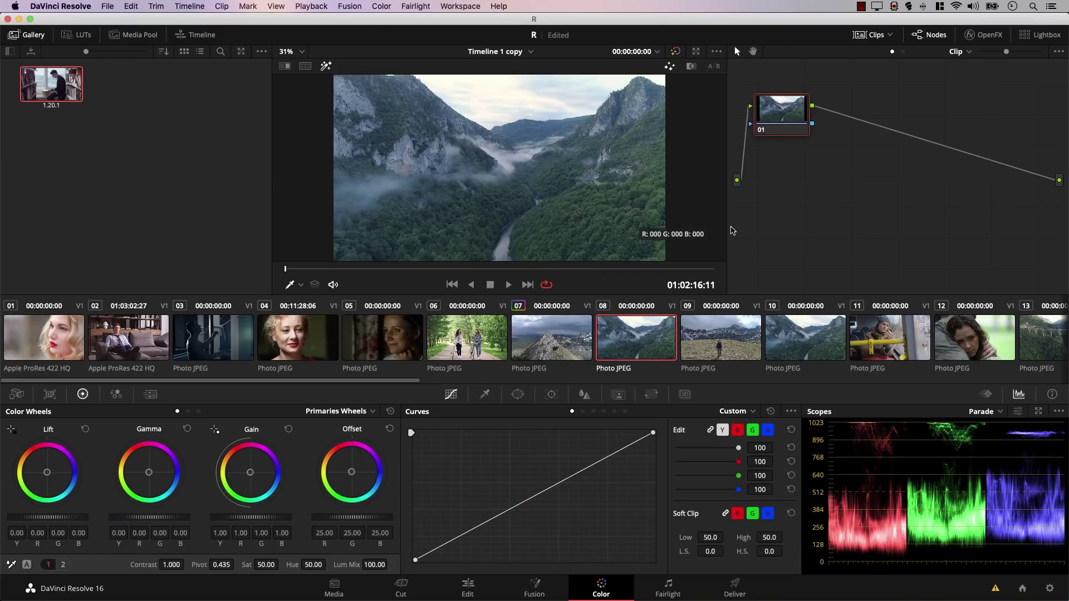
pyautogui.hotkey('alt', 's')
pyautogui.hotkey('alt', 's')
pyautogui.click(847, 119)
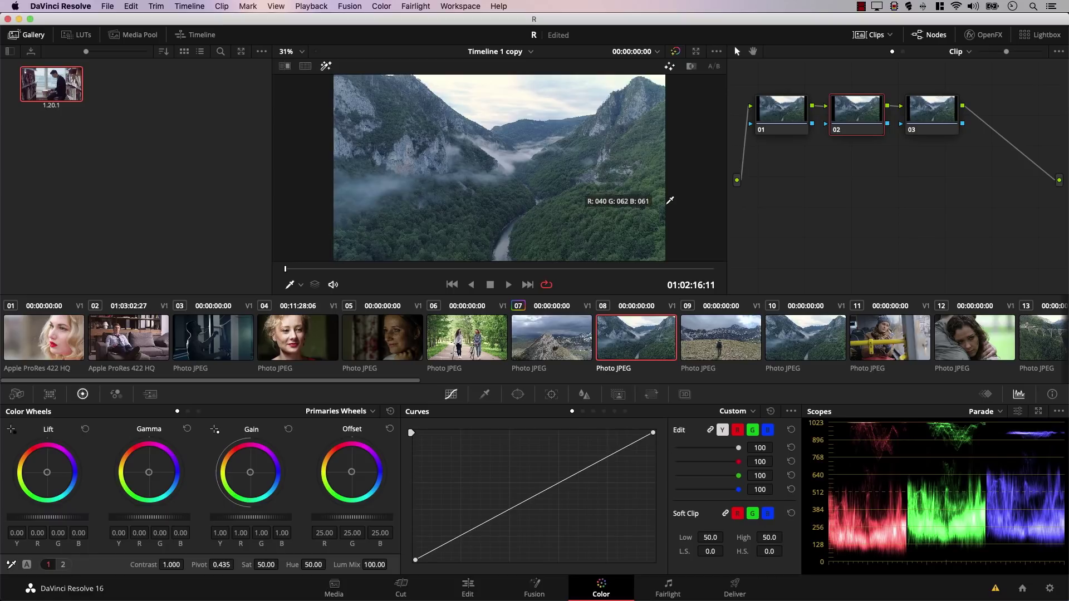
pyautogui.click(469, 269)
pyautogui.moveTo(149, 473); pyautogui.dragTo(146, 469)
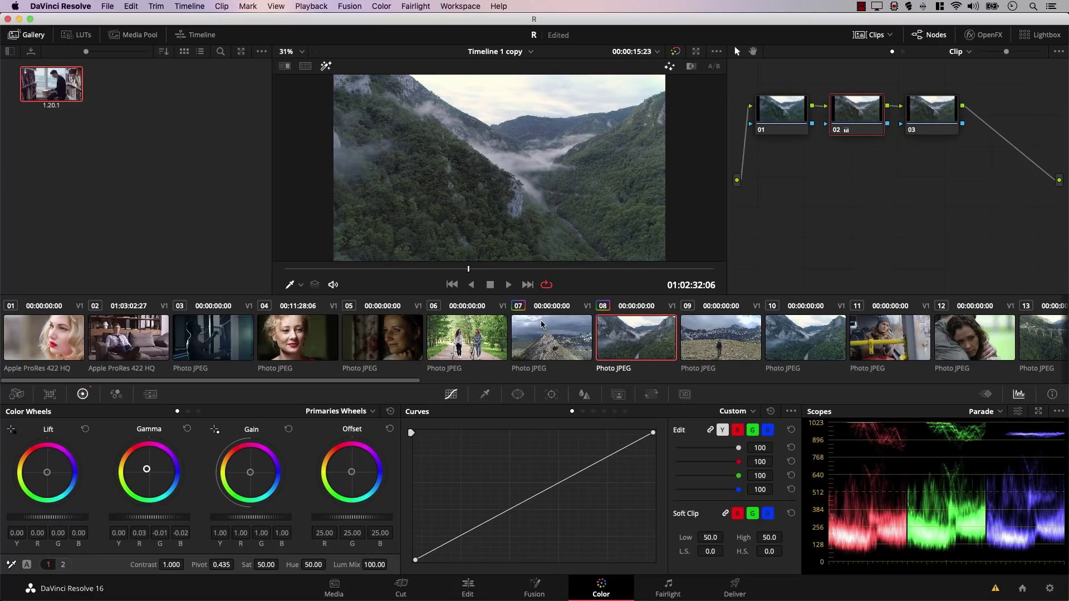
# Add a serial node to clip 11 and raise its offset to about 31.60 on all channels.
pyautogui.click(813, 338)
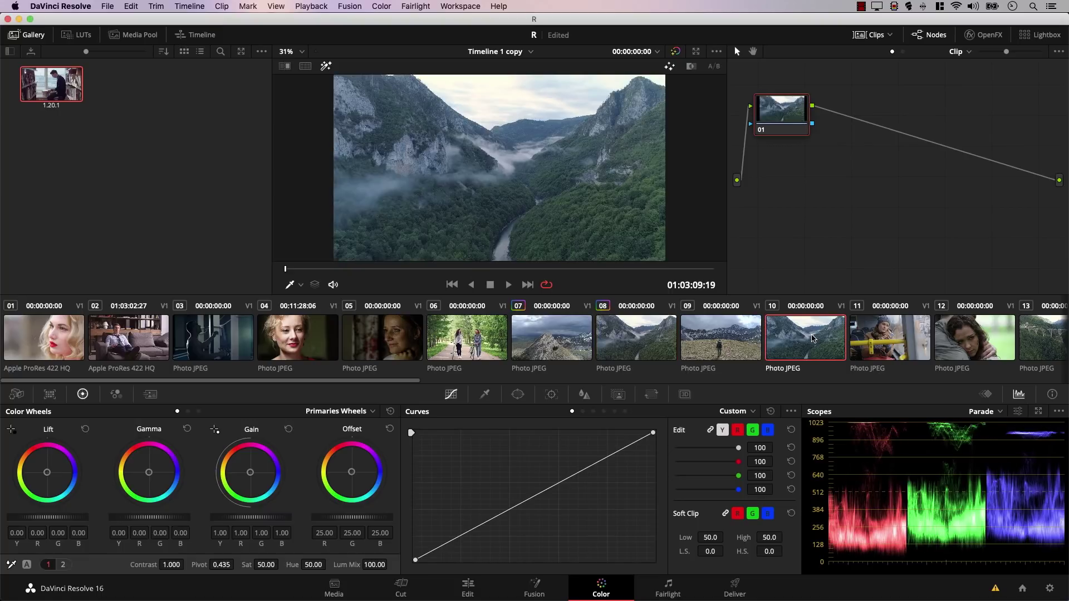
pyautogui.press('Down')
pyautogui.hotkey('alt', 's')
pyautogui.moveTo(331, 518); pyautogui.dragTo(357, 517)
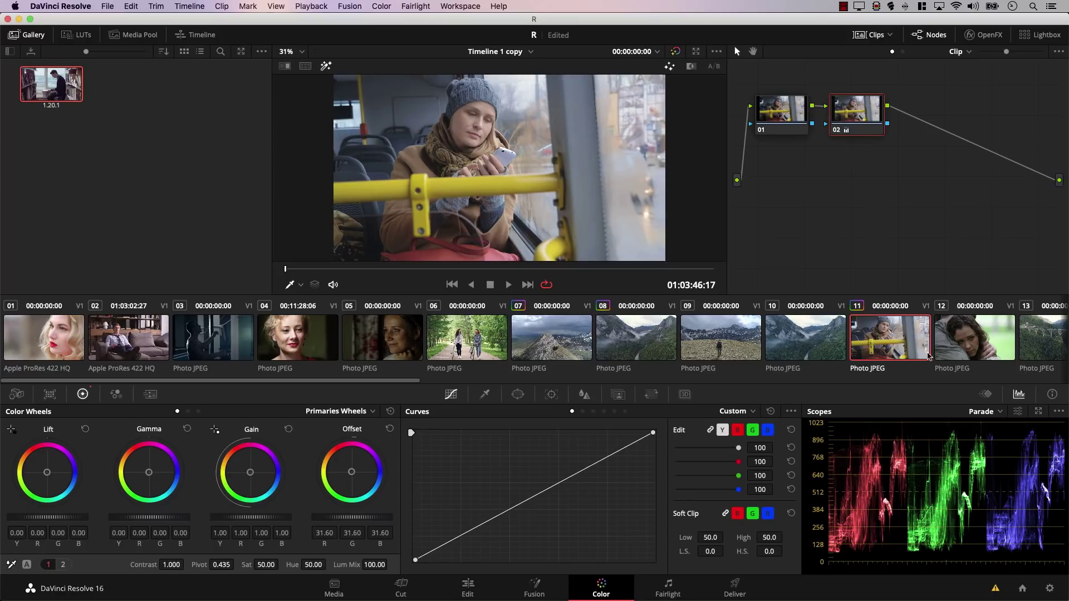
# Display clip 08's node graph while on clip 11, and extend clip 11's node tree with a third node after node 02.
pyautogui.rightClick(620, 348)
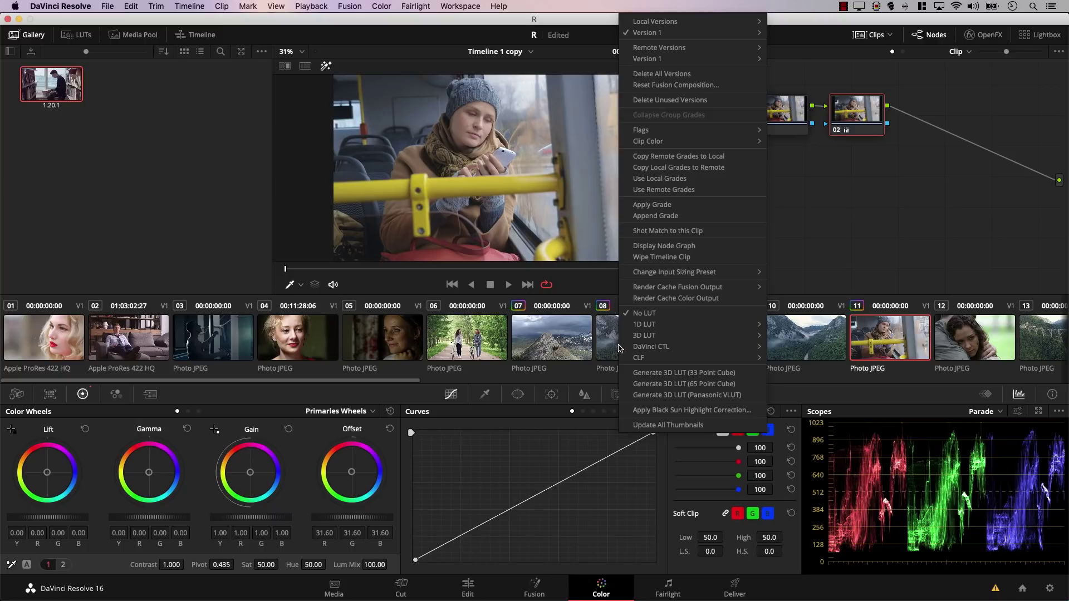
pyautogui.click(668, 248)
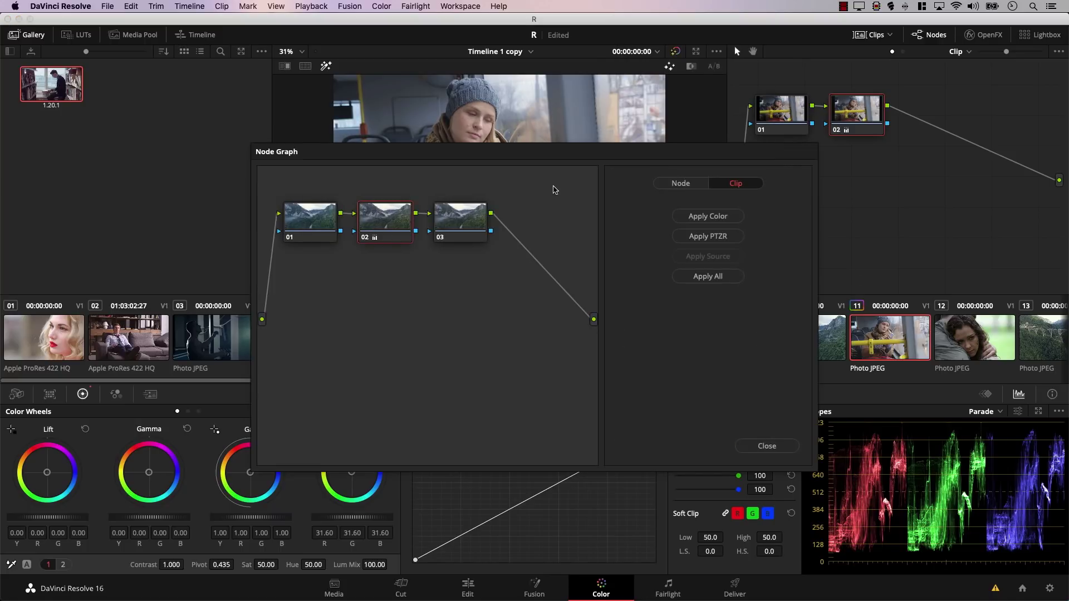
pyautogui.moveTo(613, 155); pyautogui.dragTo(488, 92)
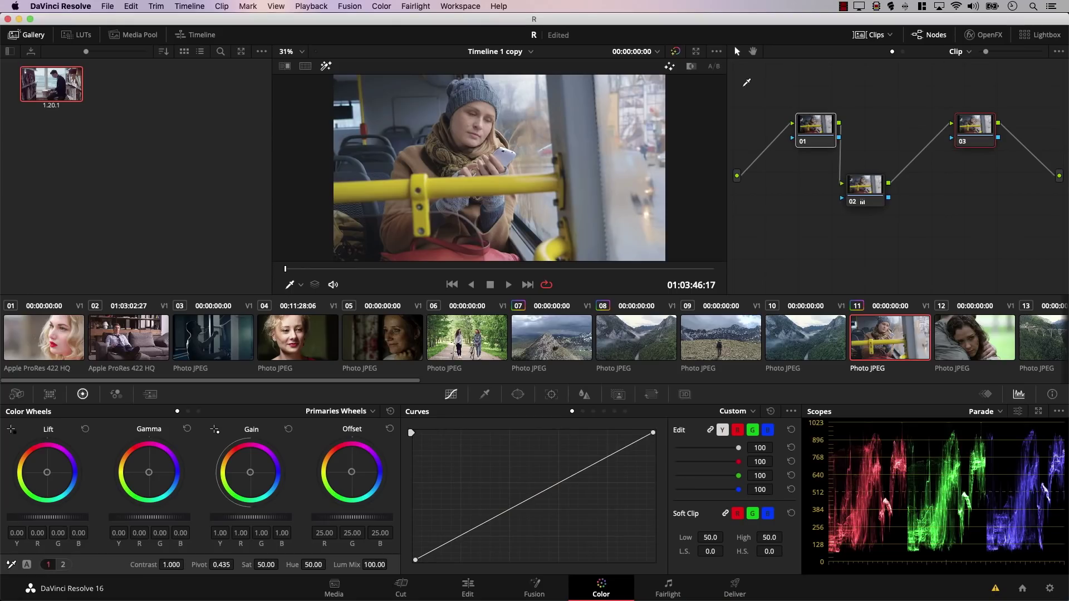
# Clean up clip 11's node graph and warm the gamma of node 03 to about R 0.06, G -0.01, B -0.06.
pyautogui.rightClick(878, 109)
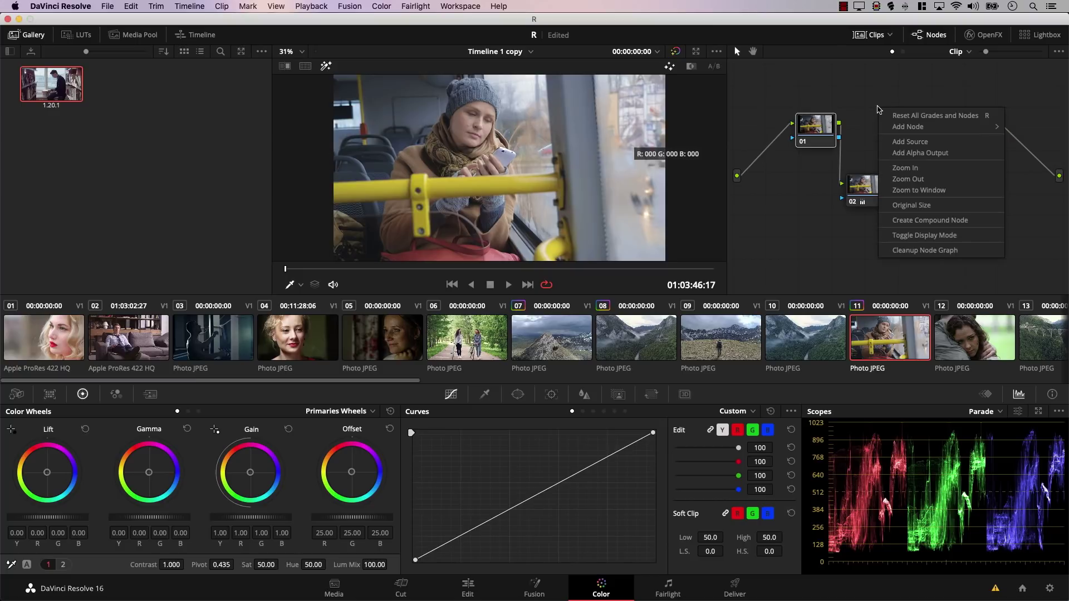
pyautogui.click(924, 250)
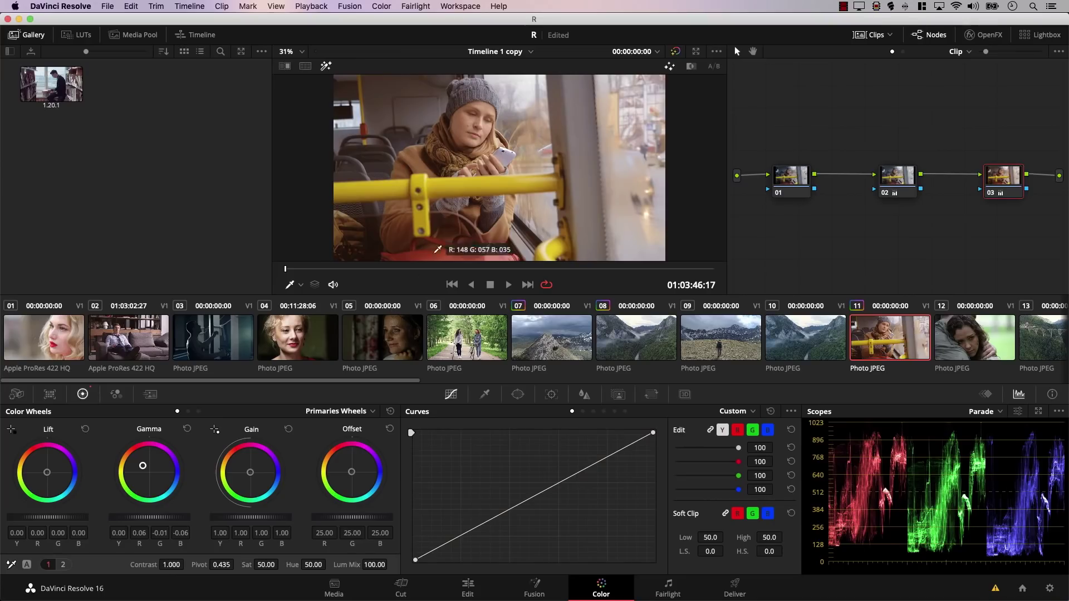
# Grab a still of clip 11 into the gallery, and grab all stills for the timeline from the middle frame of each clip.
pyautogui.rightClick(463, 152)
pyautogui.click(480, 166)
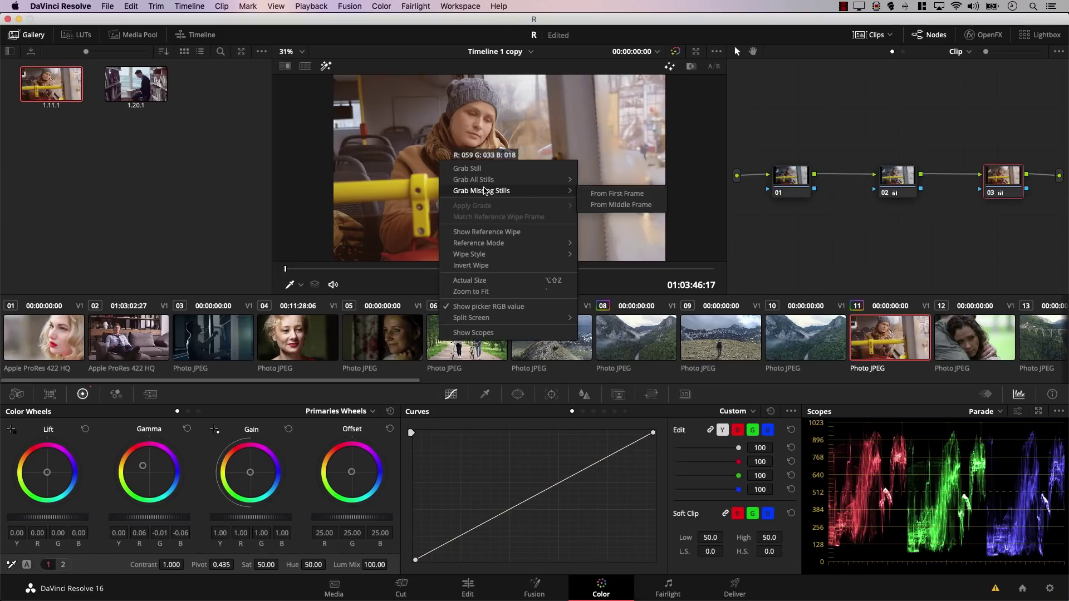
pyautogui.moveTo(488, 183)
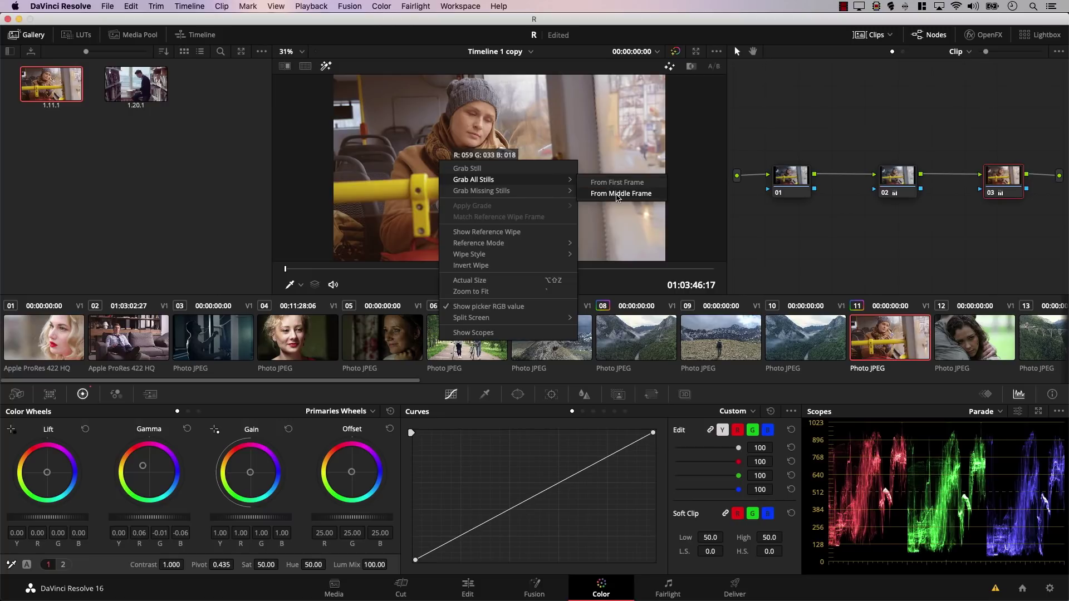
pyautogui.click(617, 195)
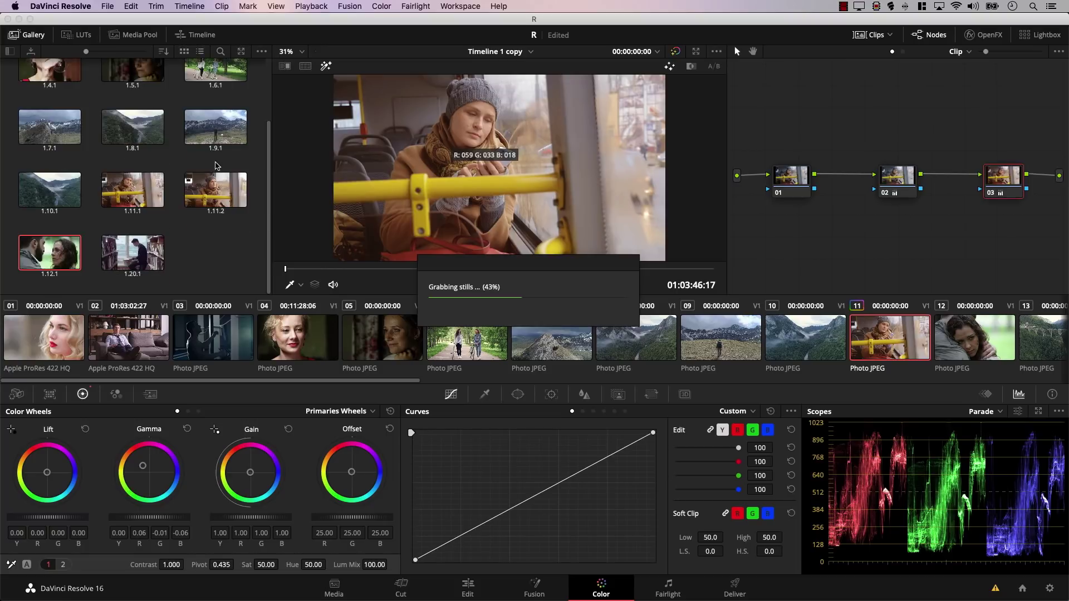